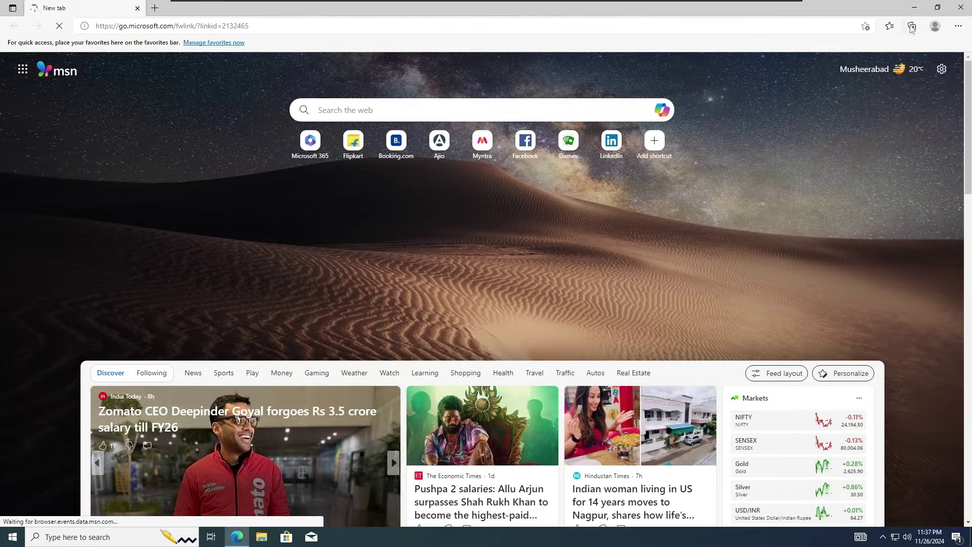
- Search the web from Edge for 'Windows 11 iso download'
click(936, 7)
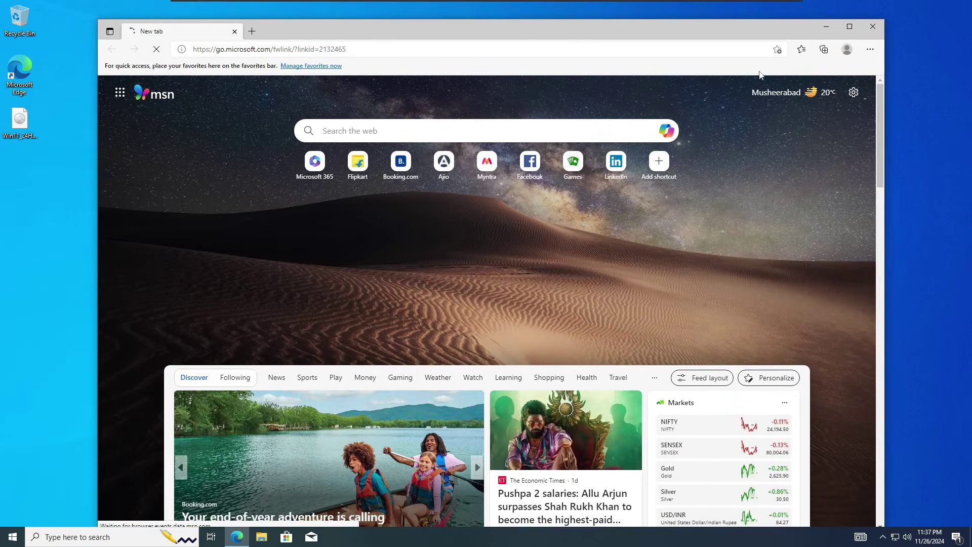
click(336, 53)
text(Windows 11 is)
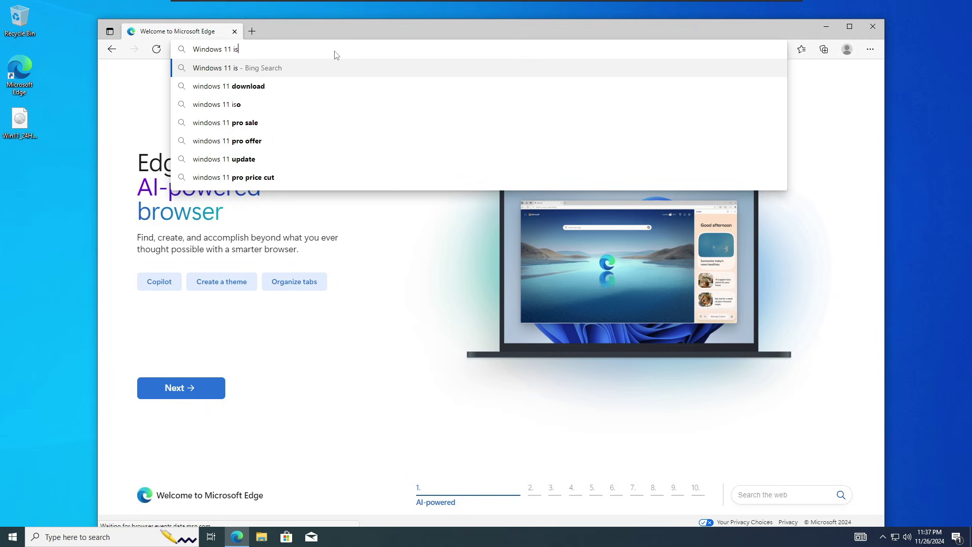
text(o download)
key(Return)
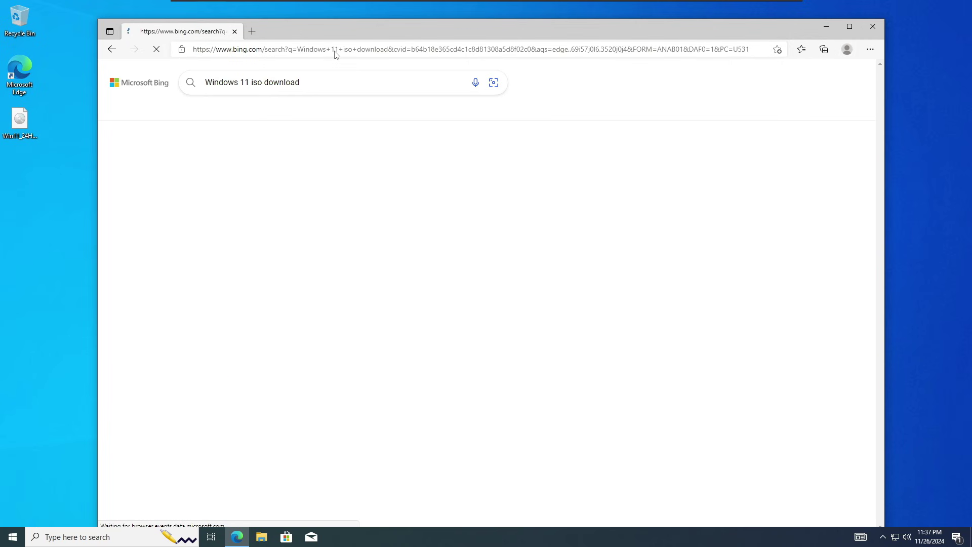
- Set the results zoom to 125% and open Microsoft's Download Windows 11 page
key(ctrl+plus)
key(ctrl+plus)
key(ctrl+plus)
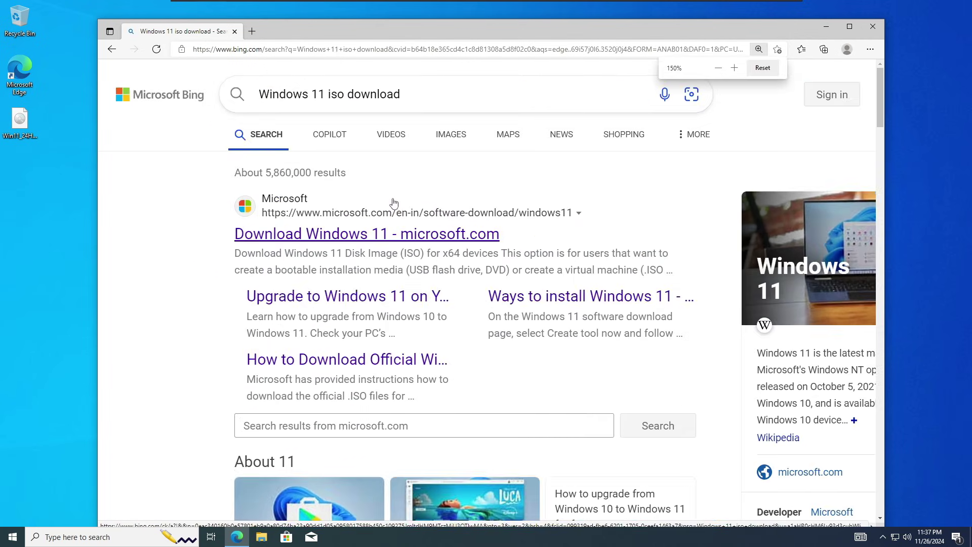
key(ctrl+minus)
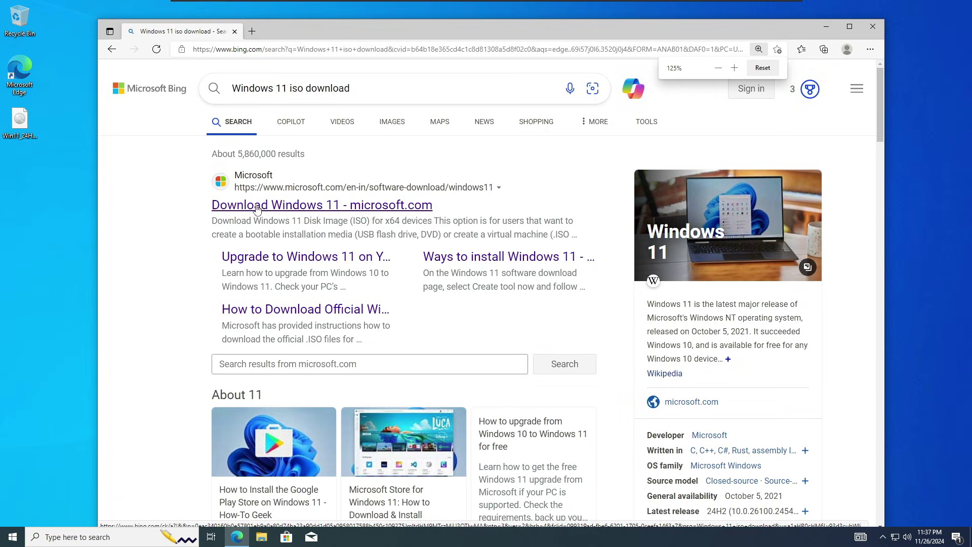
click(291, 210)
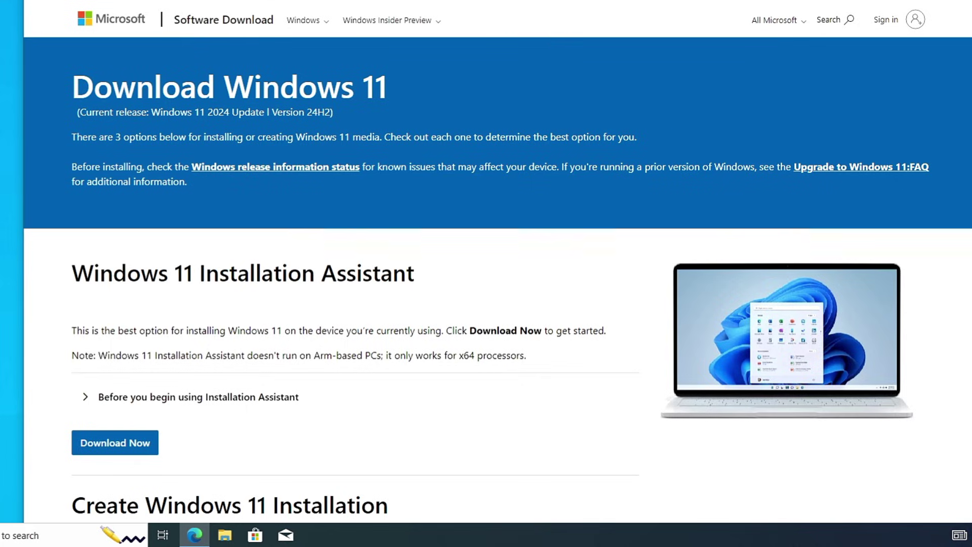
- Highlight the current 24H2 release version on the download page
drag(208, 111, 330, 112)
click(336, 116)
scroll(355, 135, down, 15)
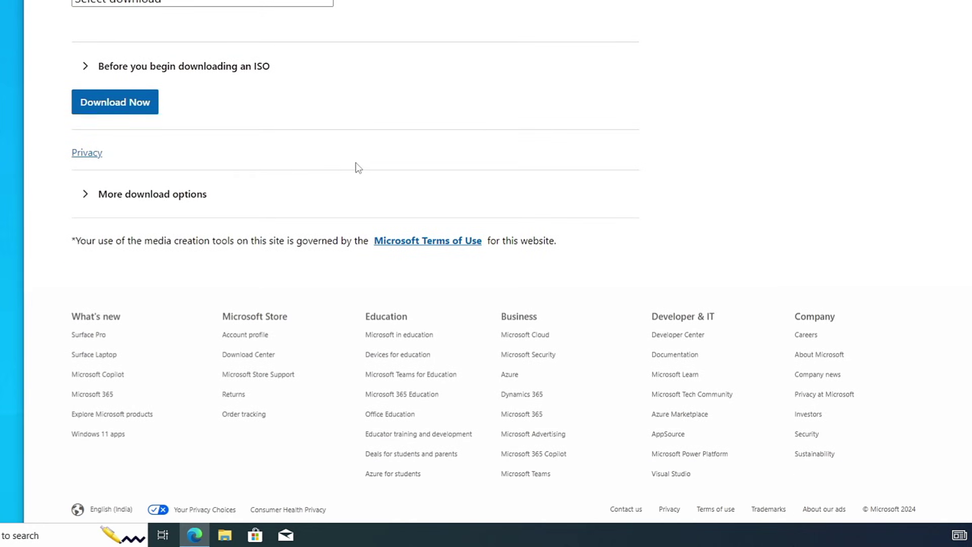
scroll(358, 167, up, 3)
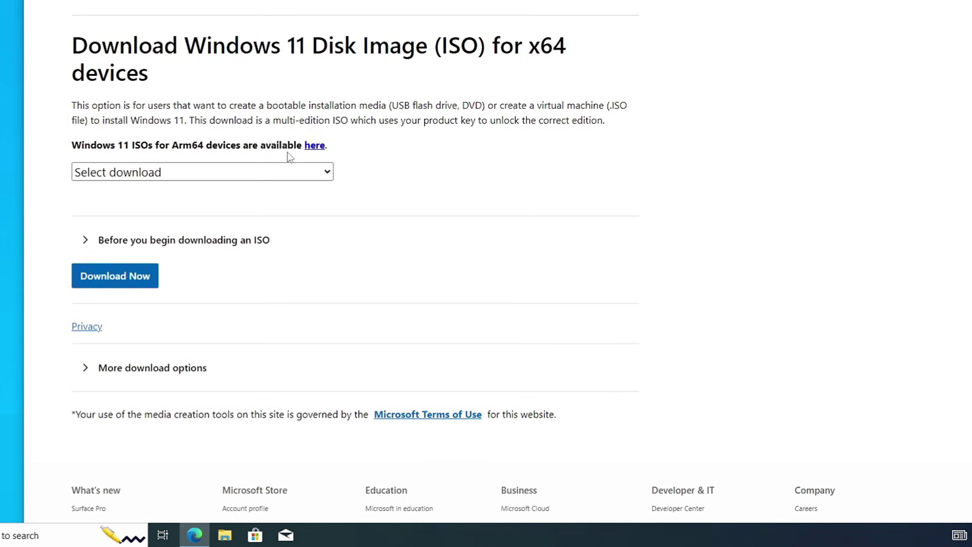
- Select 'Windows 11 (multi-edition ISO for x64 devices)' and request the download
click(247, 172)
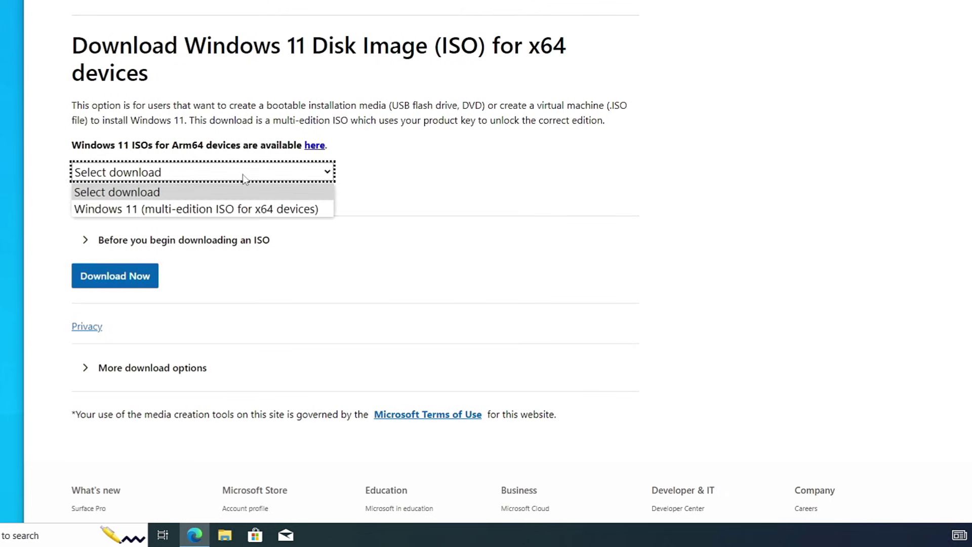
click(188, 212)
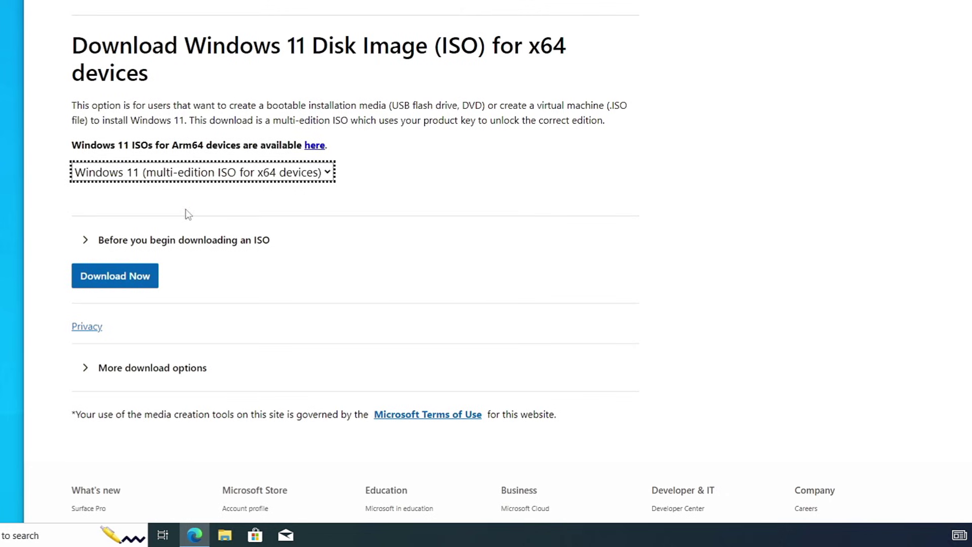
click(132, 280)
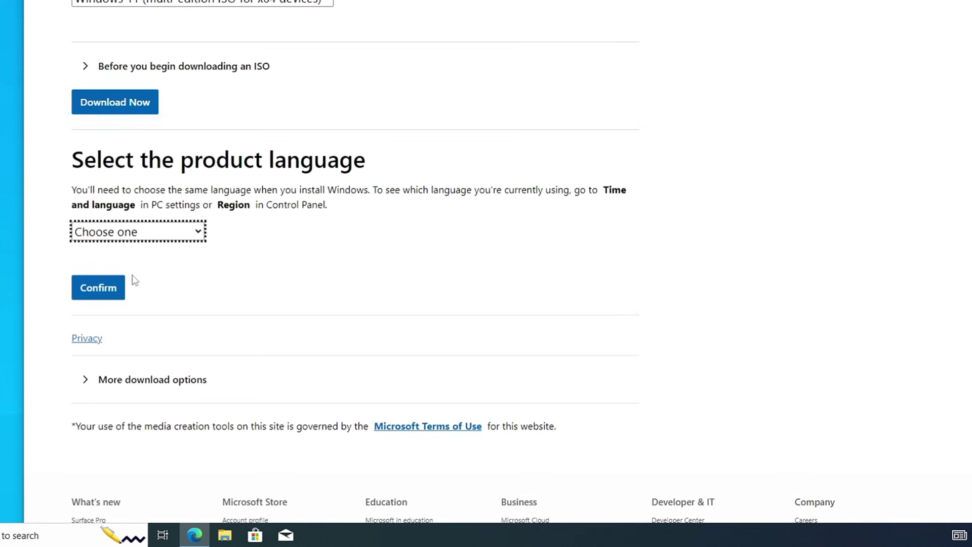
click(162, 235)
click(162, 236)
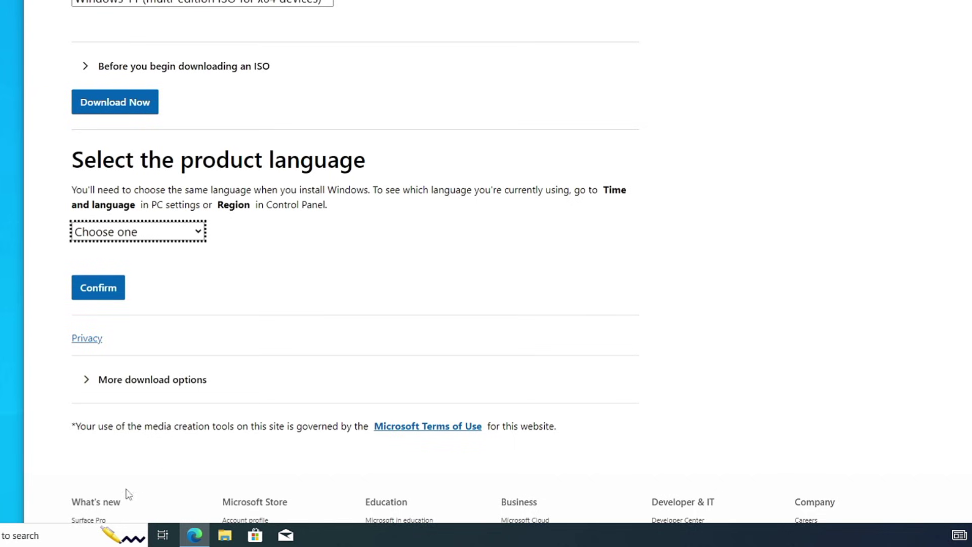
- Start Command Prompt as administrator from the cmd search
click(52, 544)
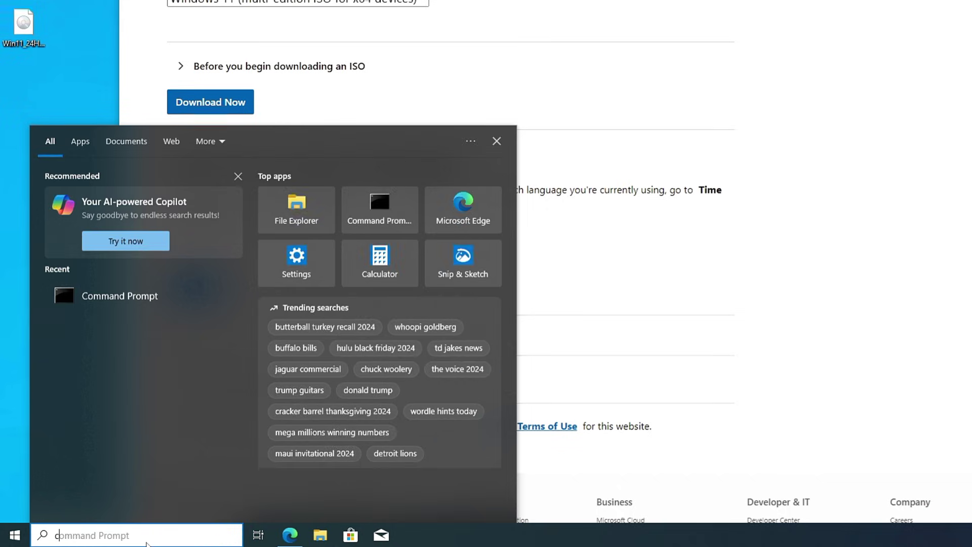
text(cmd)
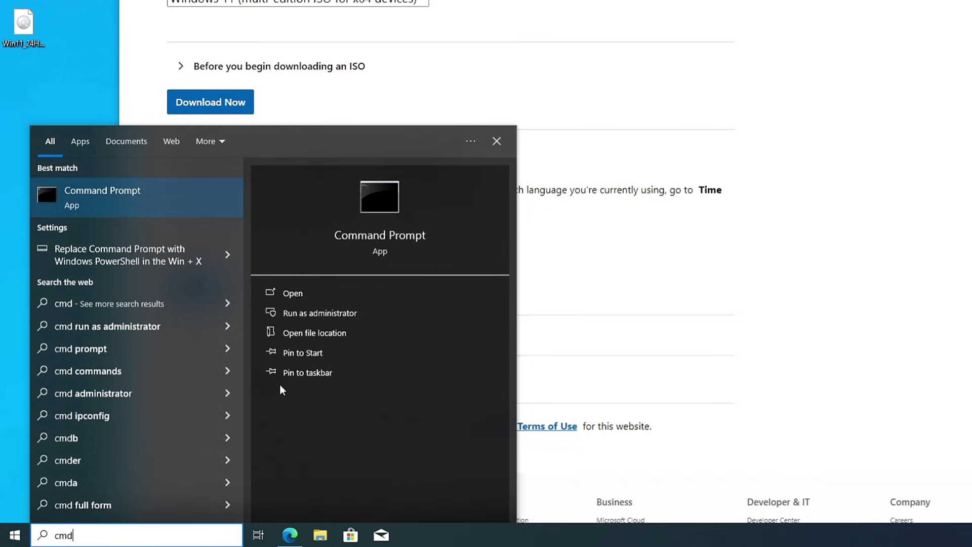
click(318, 312)
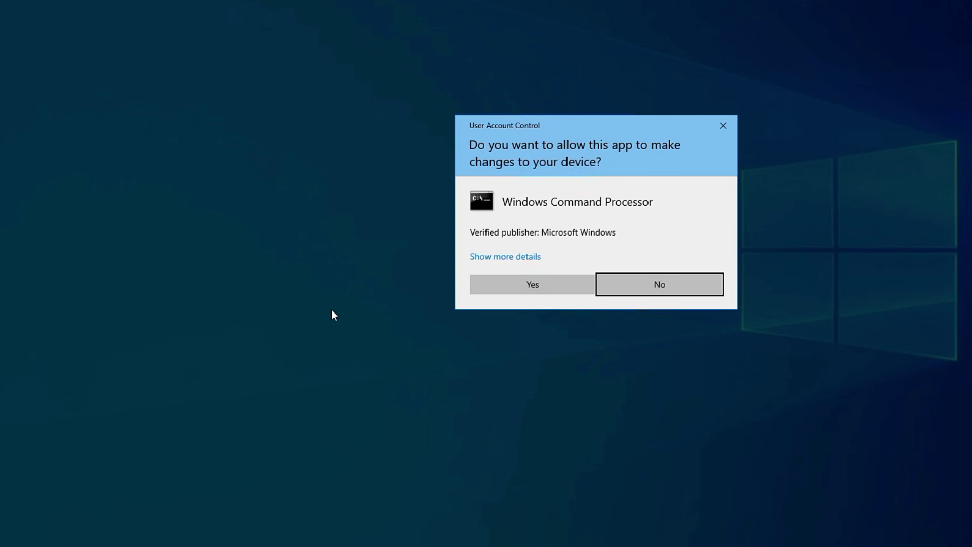
click(515, 286)
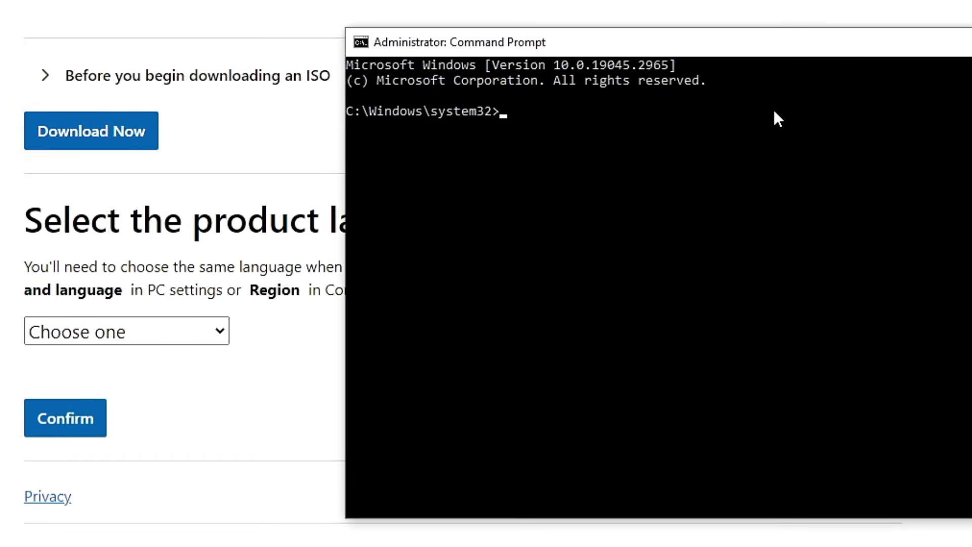
- Run 'dism /online /get-intl', note the en-US system language, and return to the browser
text(dism /online)
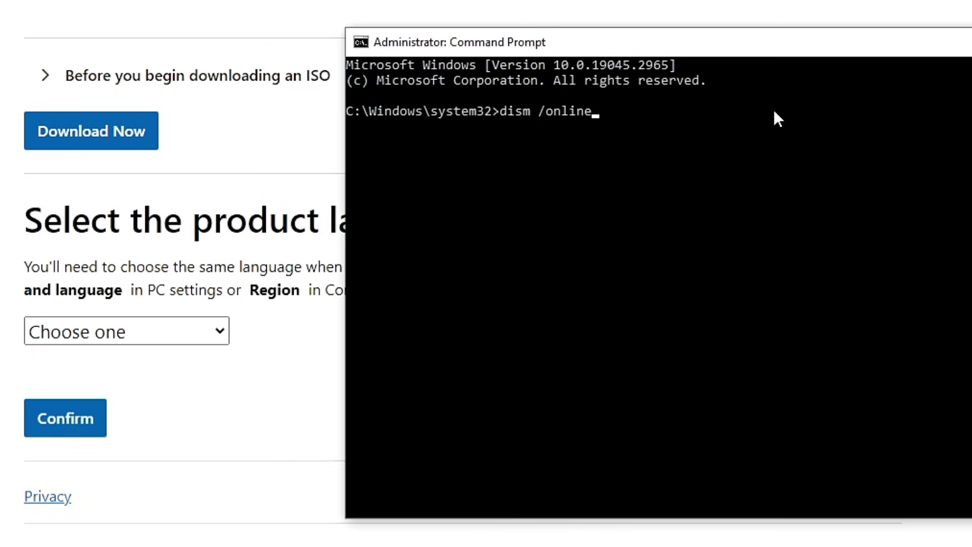
text( /get-intl)
key(Return)
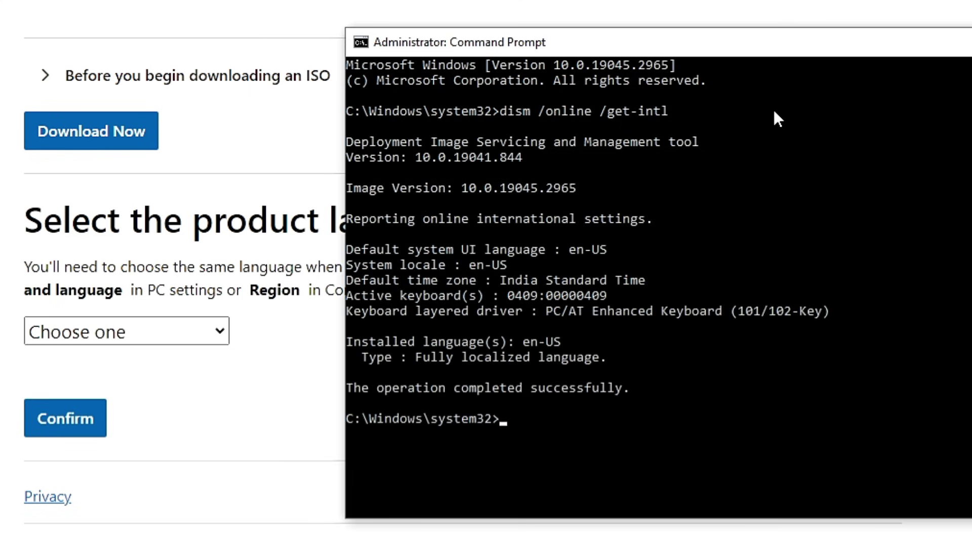
click(564, 250)
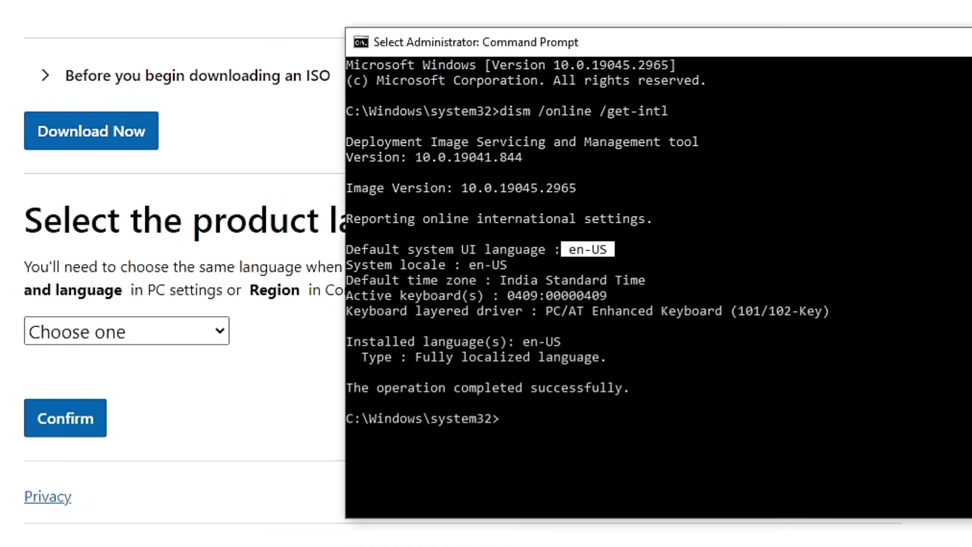
key(alt+Tab)
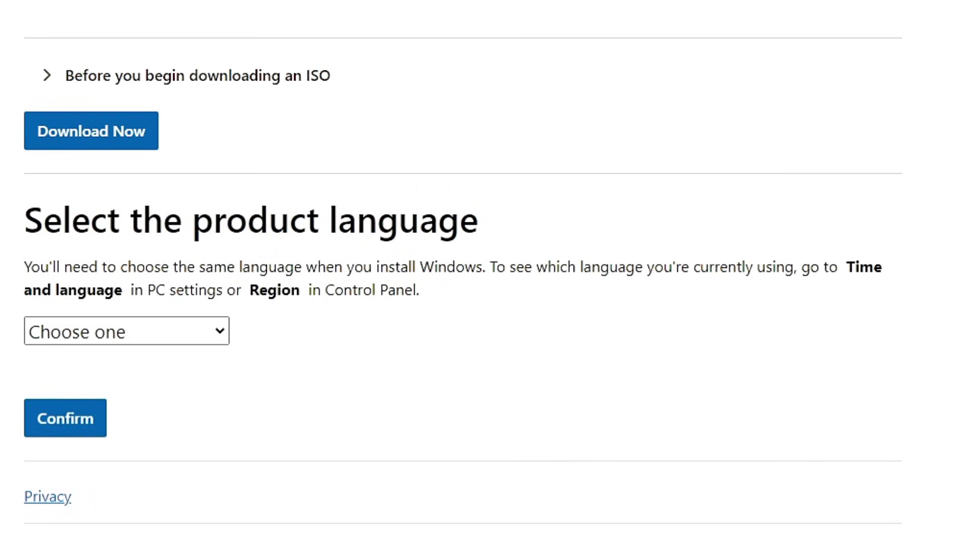
- Confirm English (United States) as the language and start the 64-bit Win11_24H2_English_x64.iso download
click(210, 335)
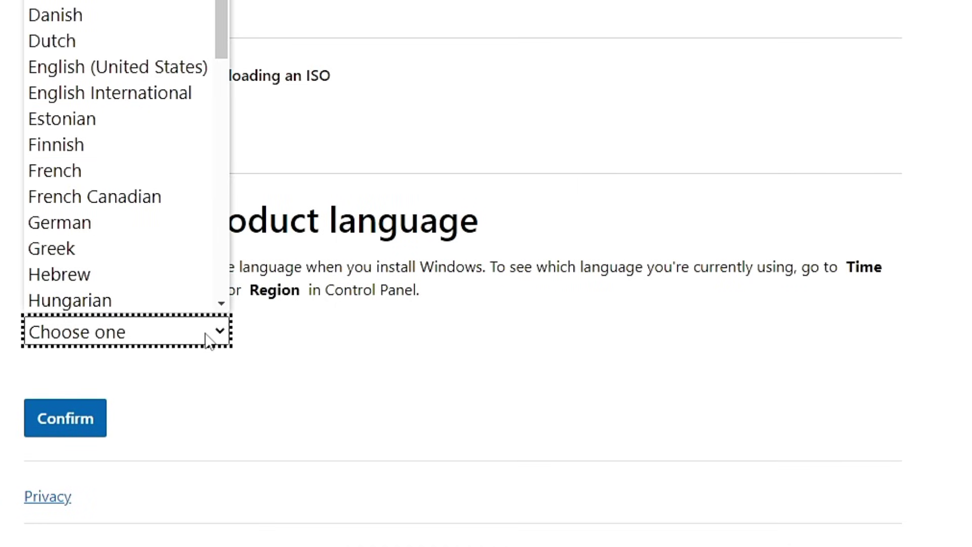
click(117, 65)
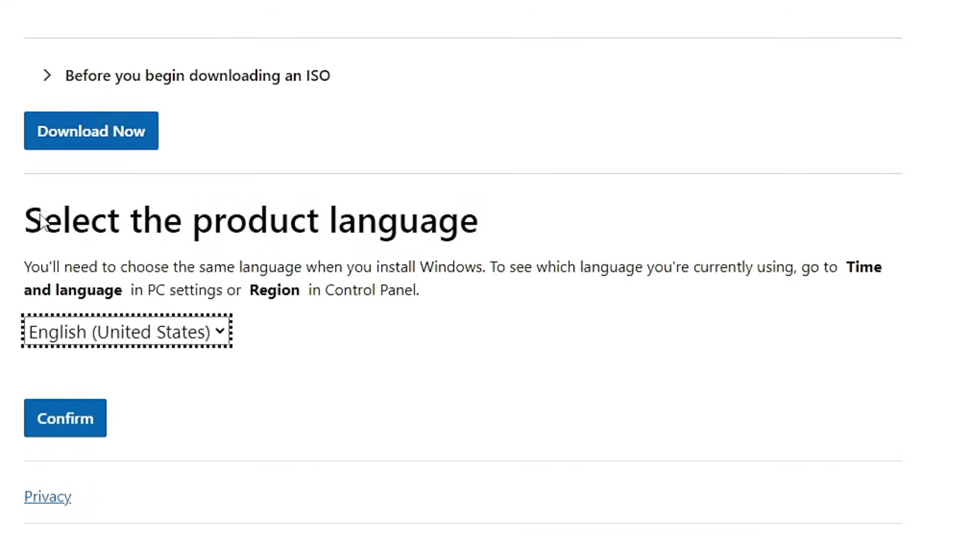
click(74, 426)
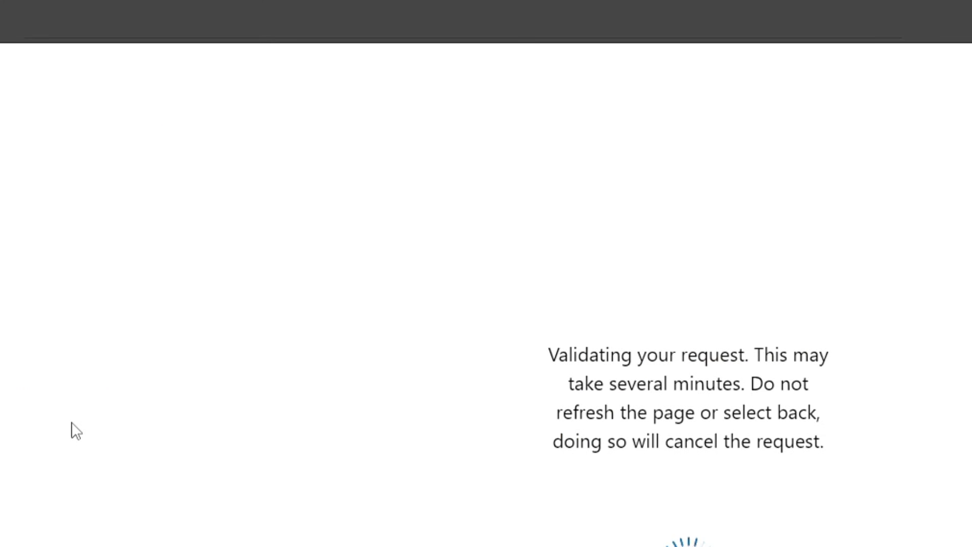
scroll(71, 426, down, 2)
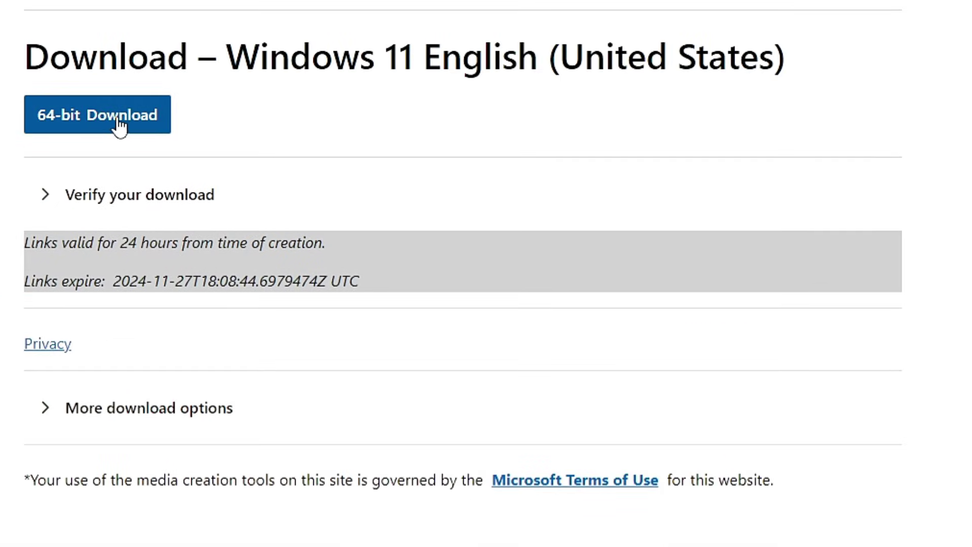
click(121, 126)
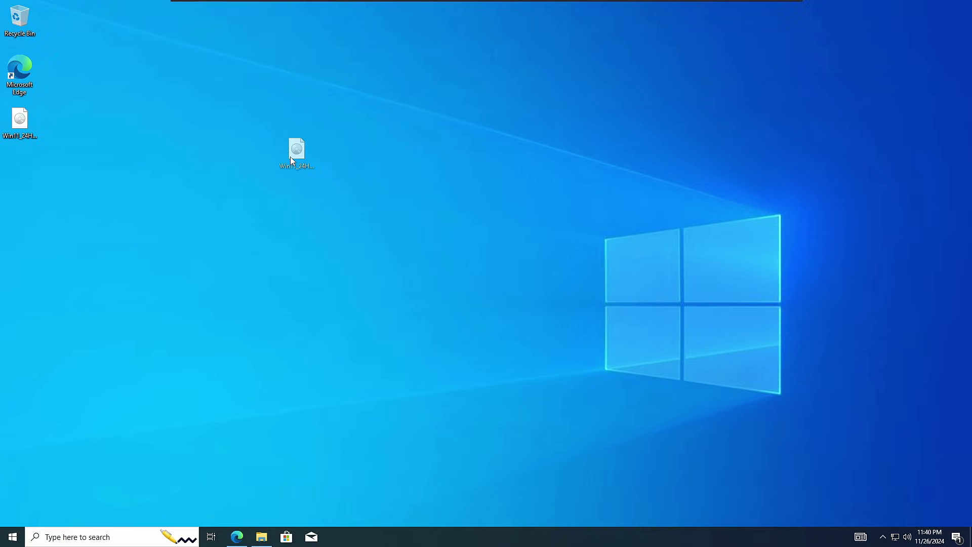
- Mount the desktop's Win11_24H2_English_x64.iso as DVD Drive (E:)
drag(291, 161, 292, 162)
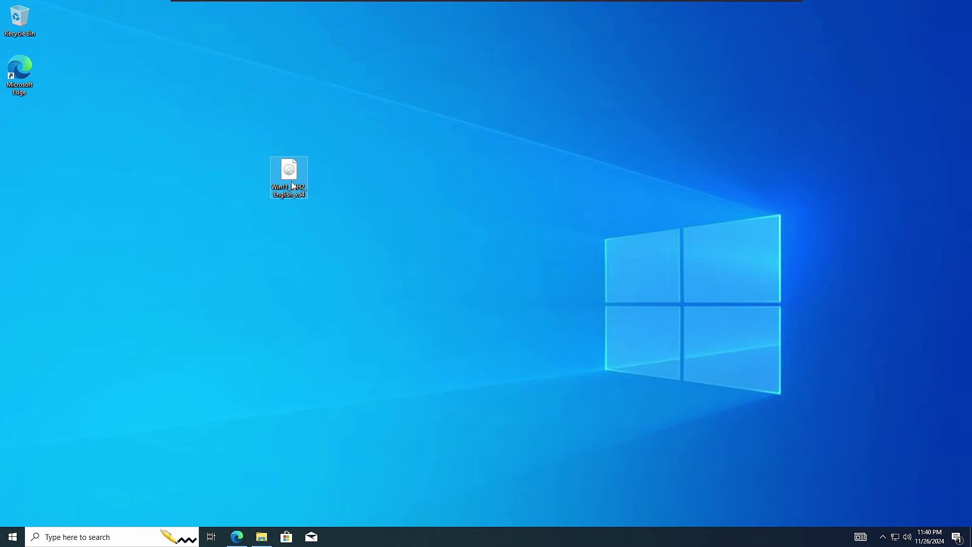
mouse_move(289, 182)
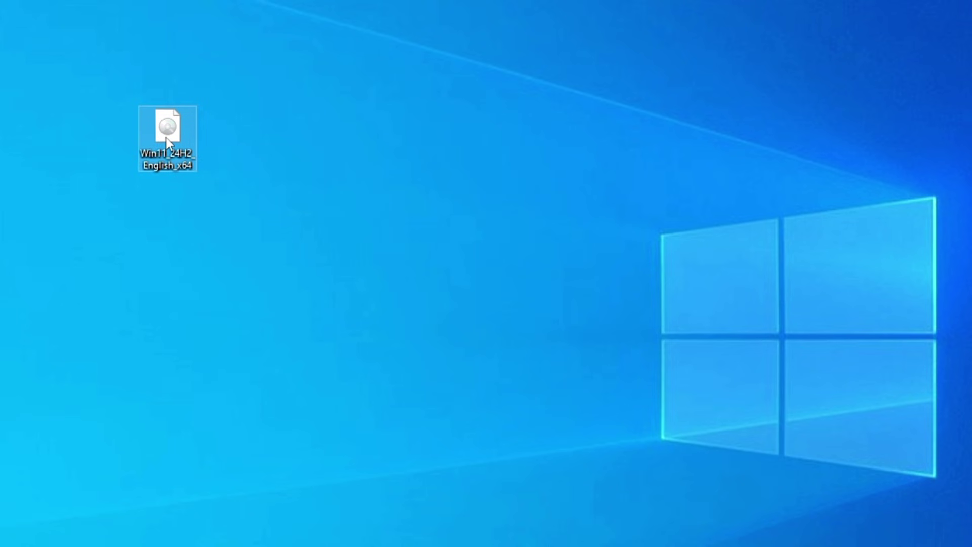
right_click(166, 138)
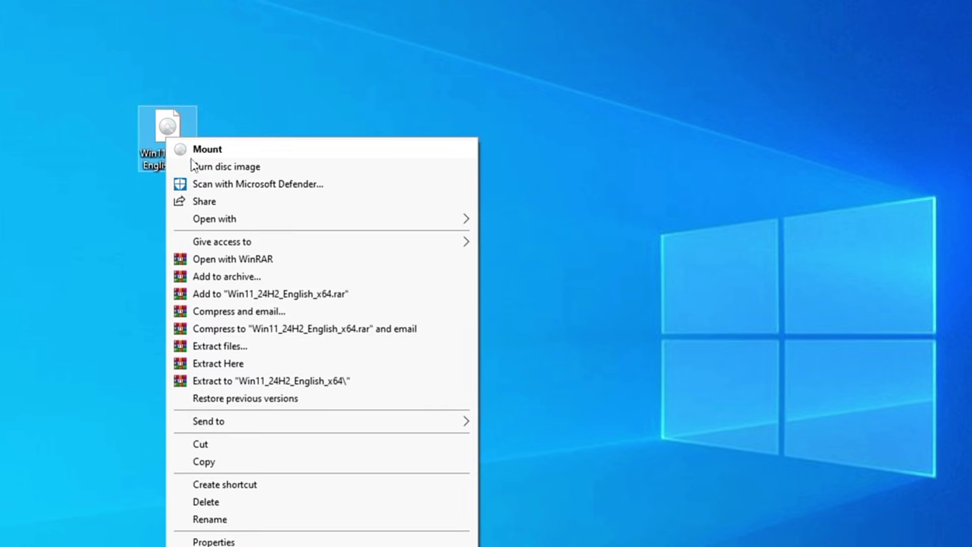
mouse_move(210, 226)
click(118, 248)
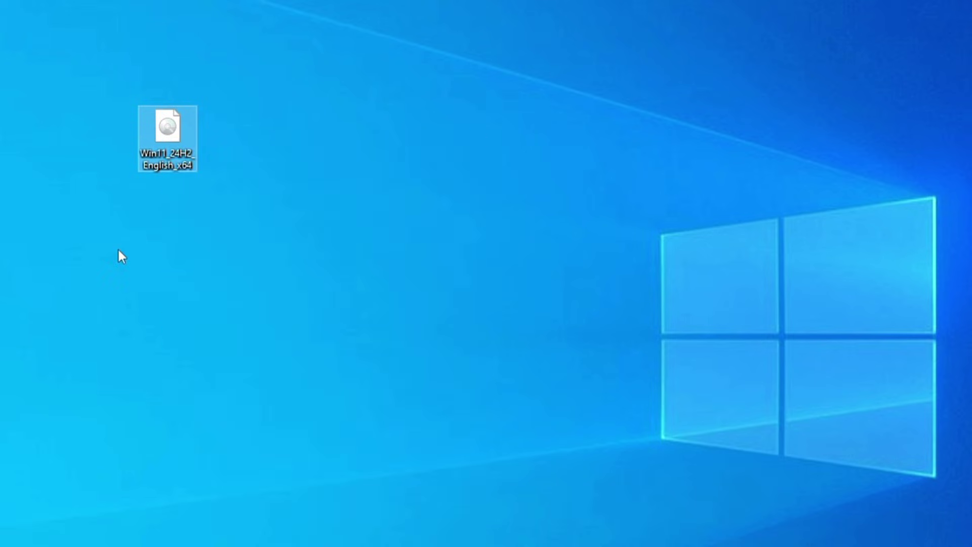
right_click(173, 161)
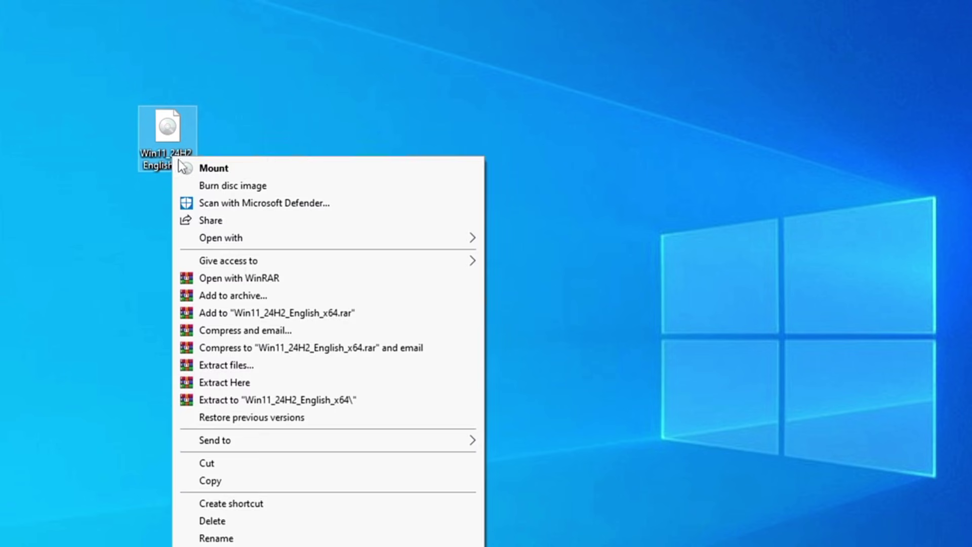
click(235, 165)
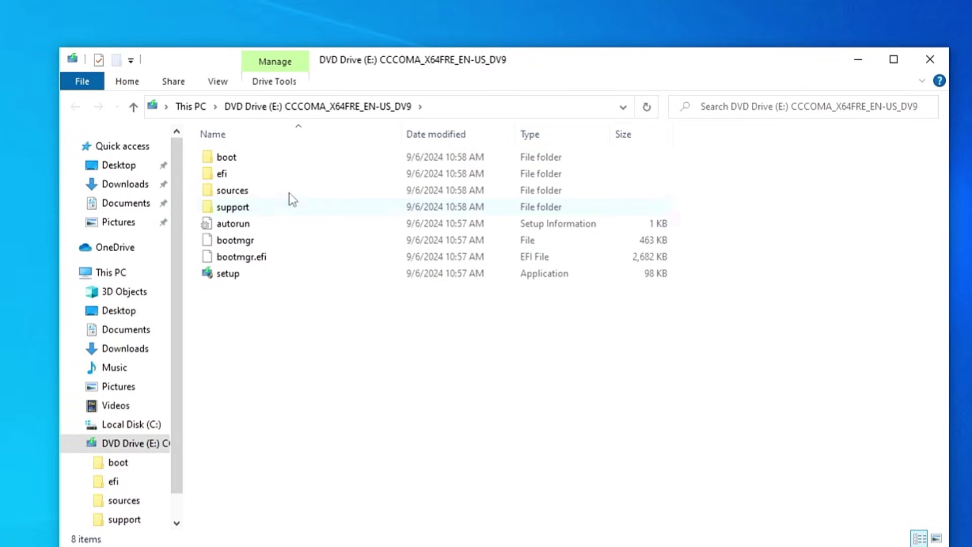
- Copy all eight files on DVD Drive (E:), then go to This PC > Local Disk (C:)
drag(286, 325, 241, 171)
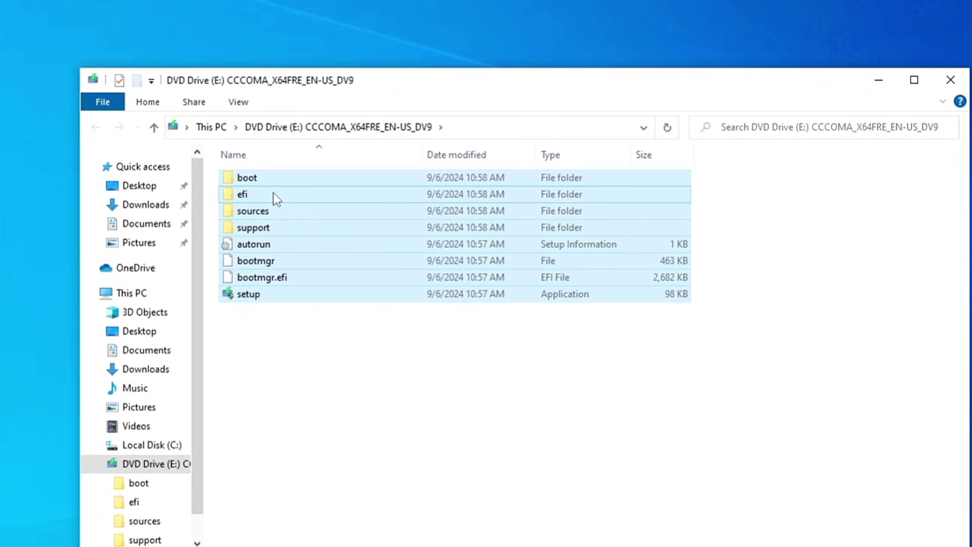
right_click(273, 193)
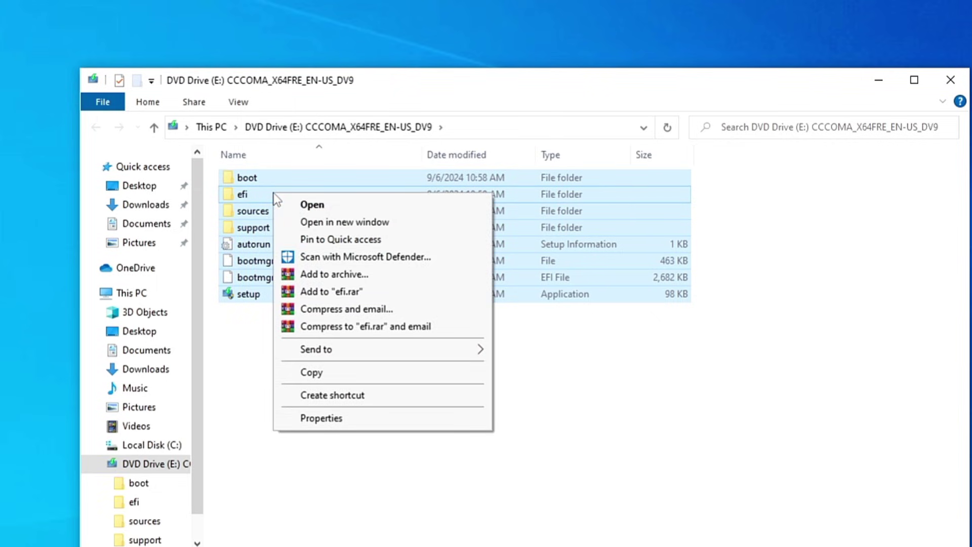
click(312, 373)
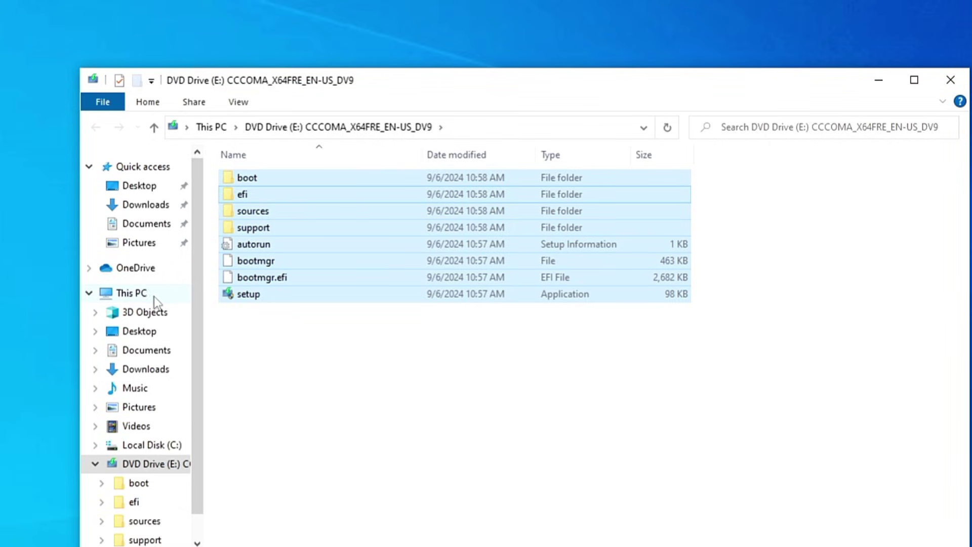
click(138, 296)
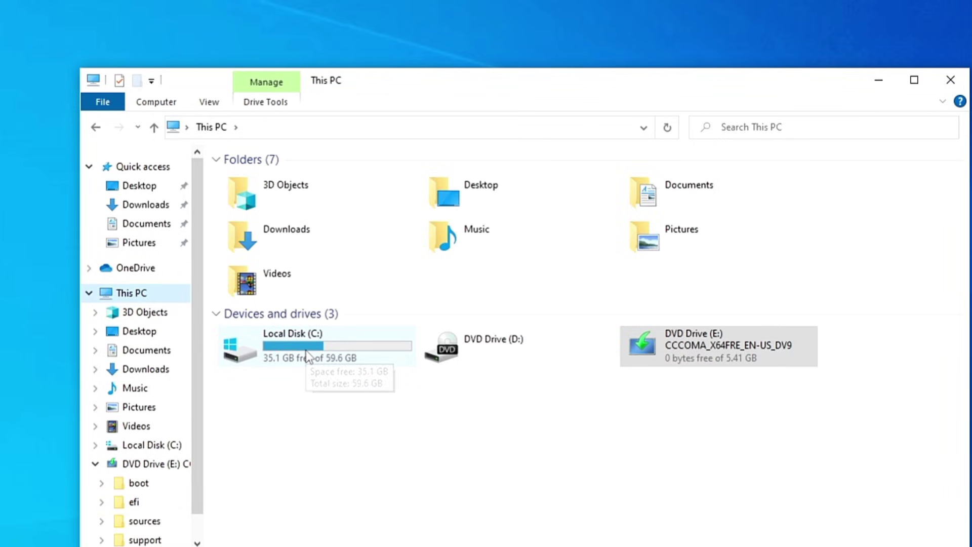
double_click(305, 350)
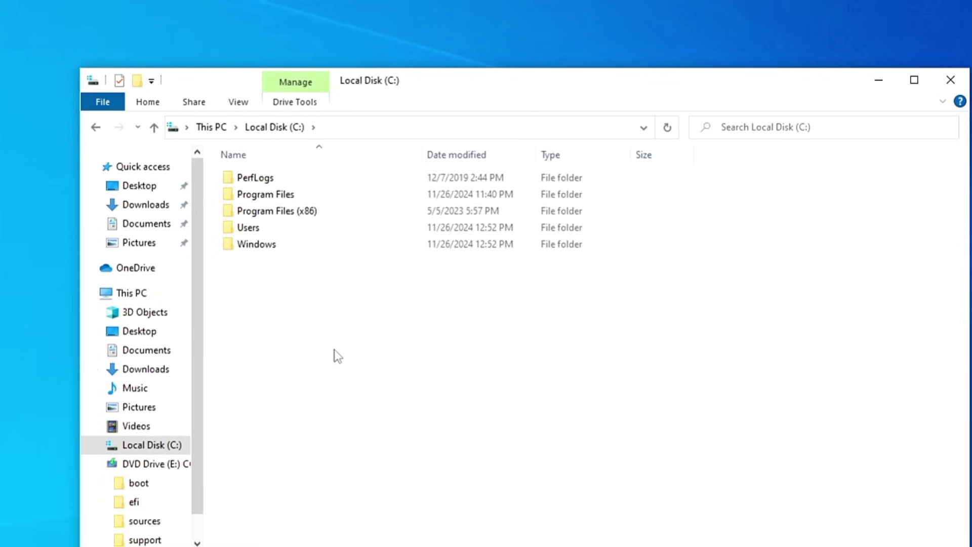
- Make a new folder named Win11 on Local Disk (C:) and open it
right_click(326, 303)
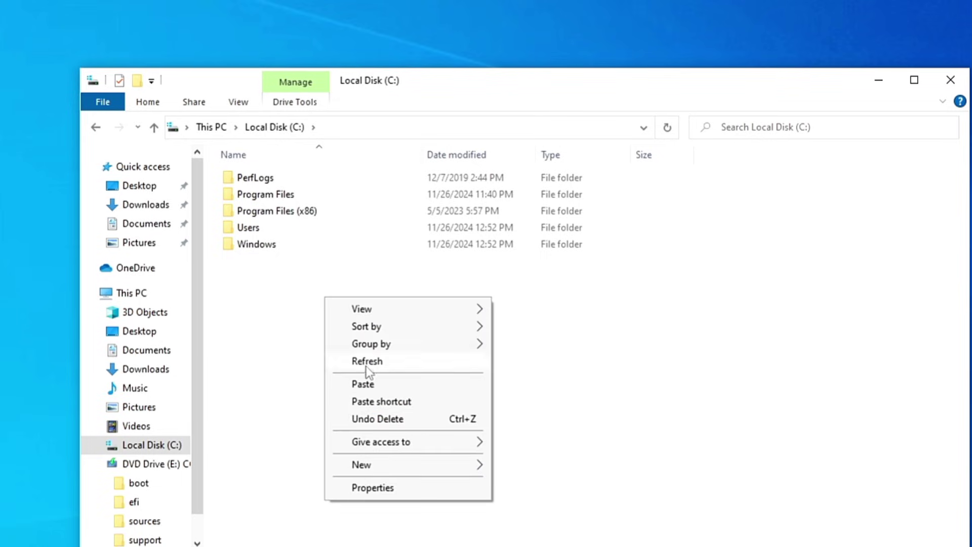
mouse_move(473, 464)
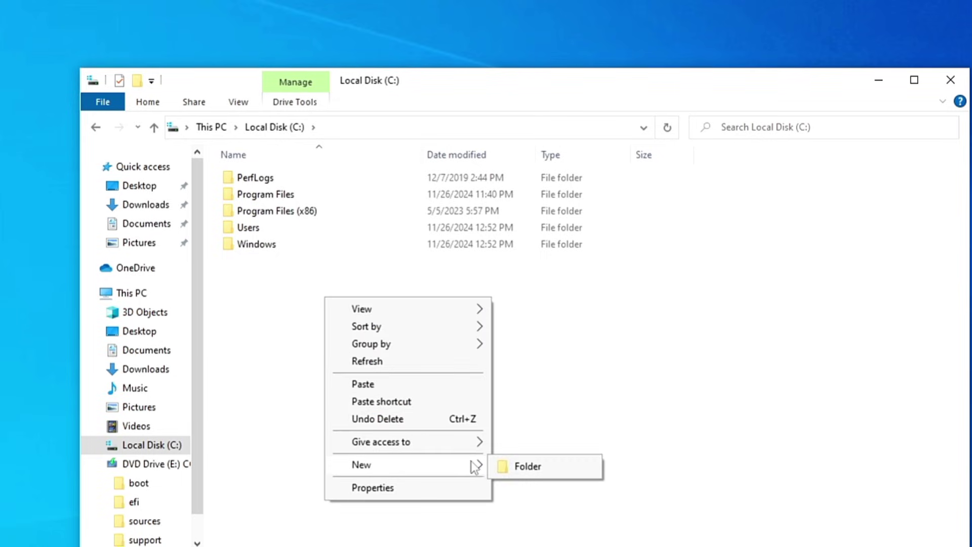
click(526, 465)
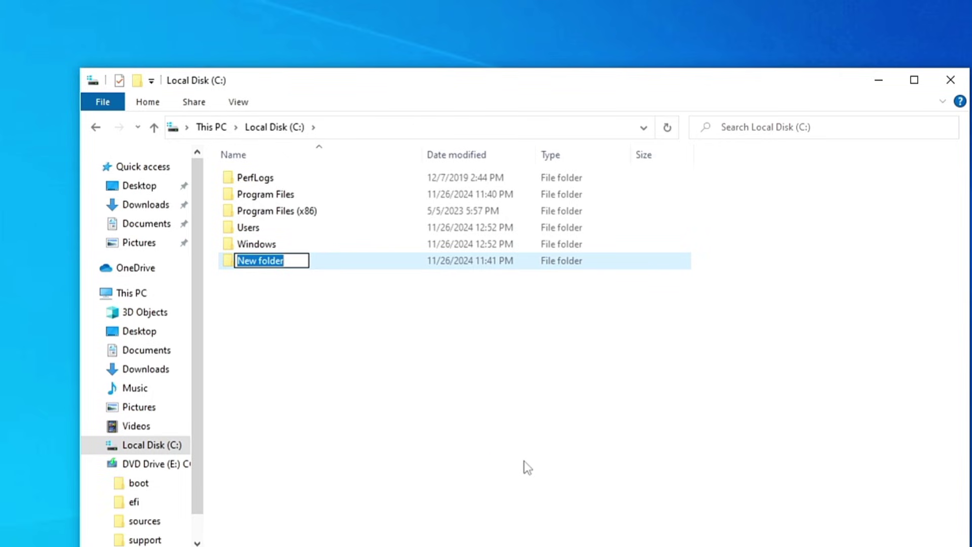
text(Win)
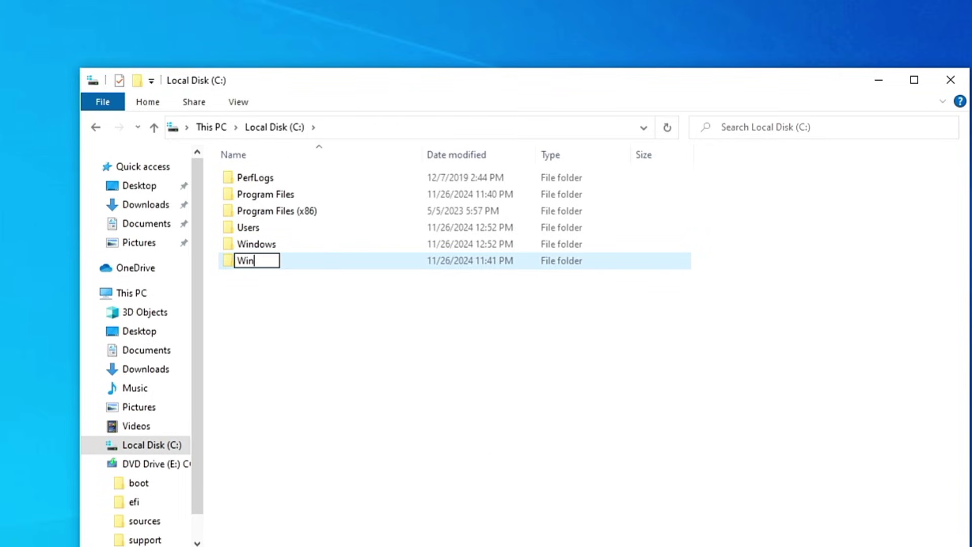
text(11)
click(523, 462)
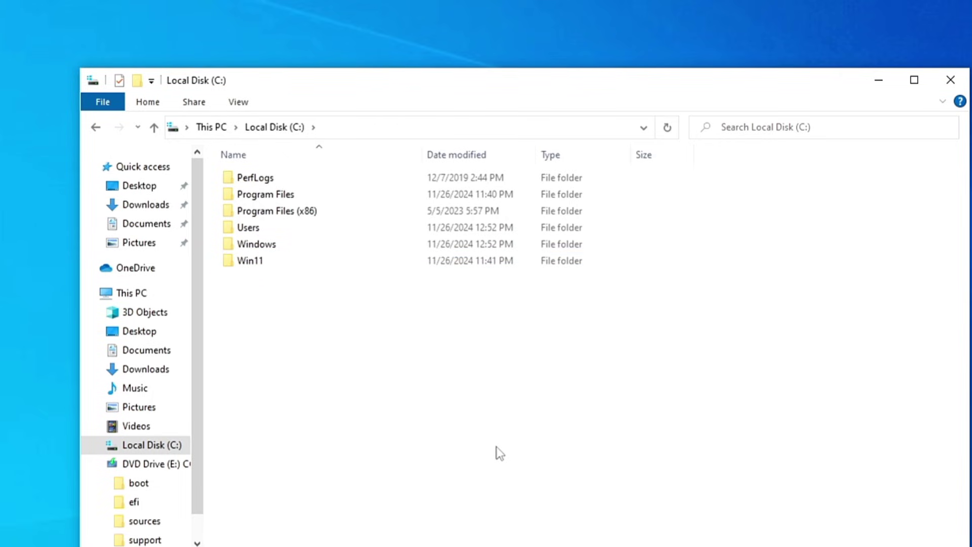
double_click(262, 262)
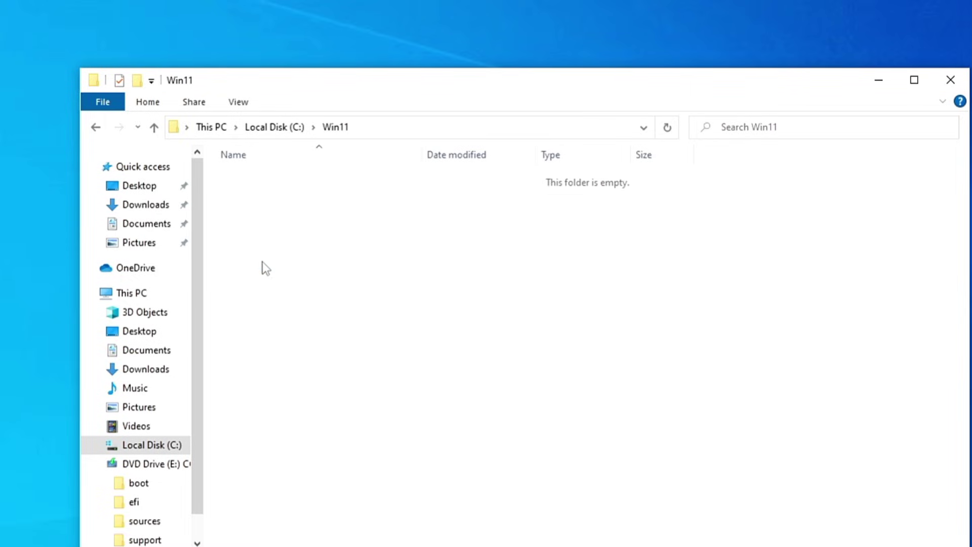
- Paste the copied DVD files into C:\Win11 and clear the selection after copying
key(ctrl+v)
drag(126, 74, 641, 258)
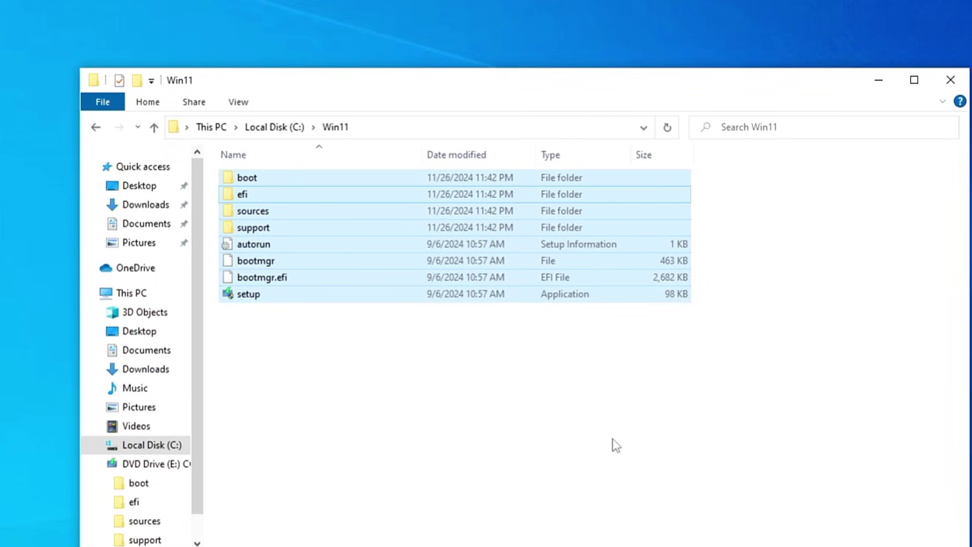
click(513, 401)
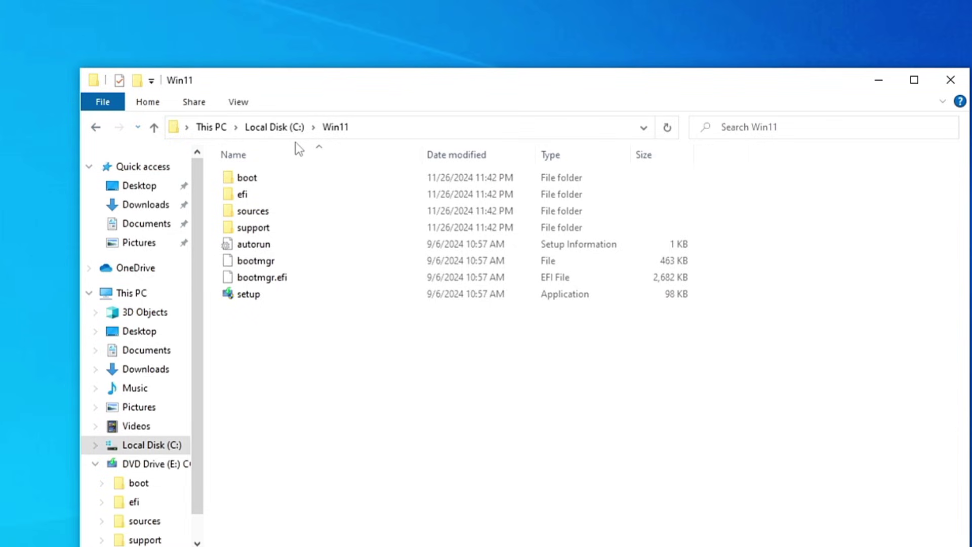
- Reopen C:\Win11 and place an administrator Command Prompt beside the Explorer window
click(94, 127)
double_click(266, 245)
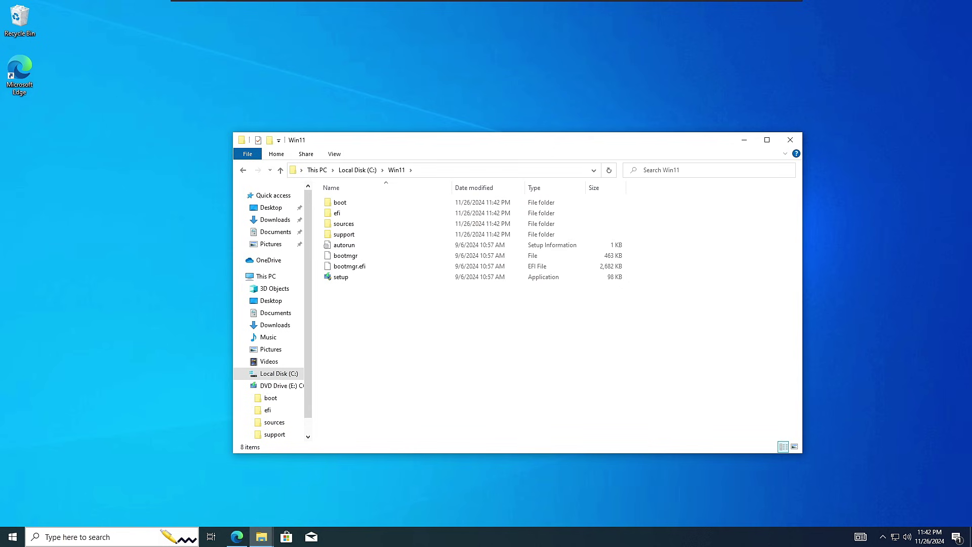
click(124, 541)
text(cmd)
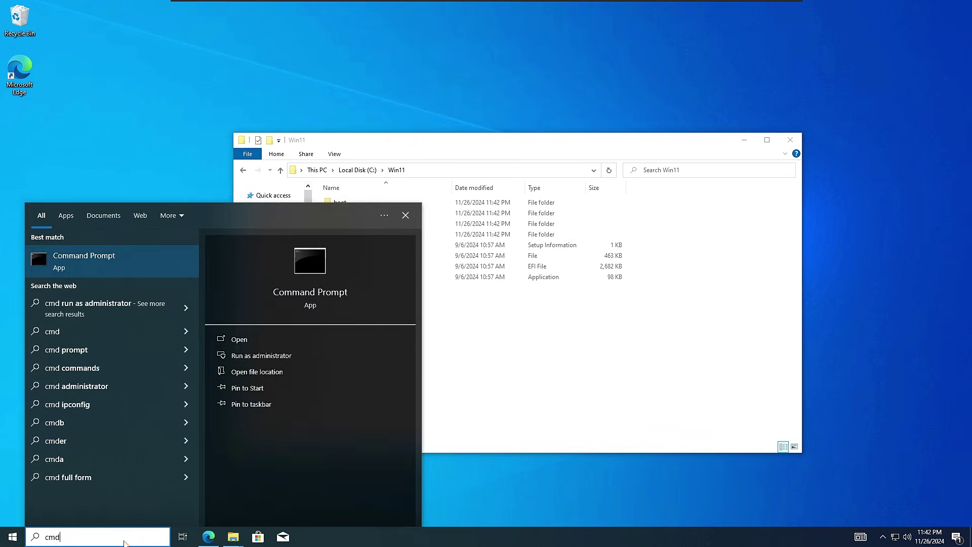
click(259, 356)
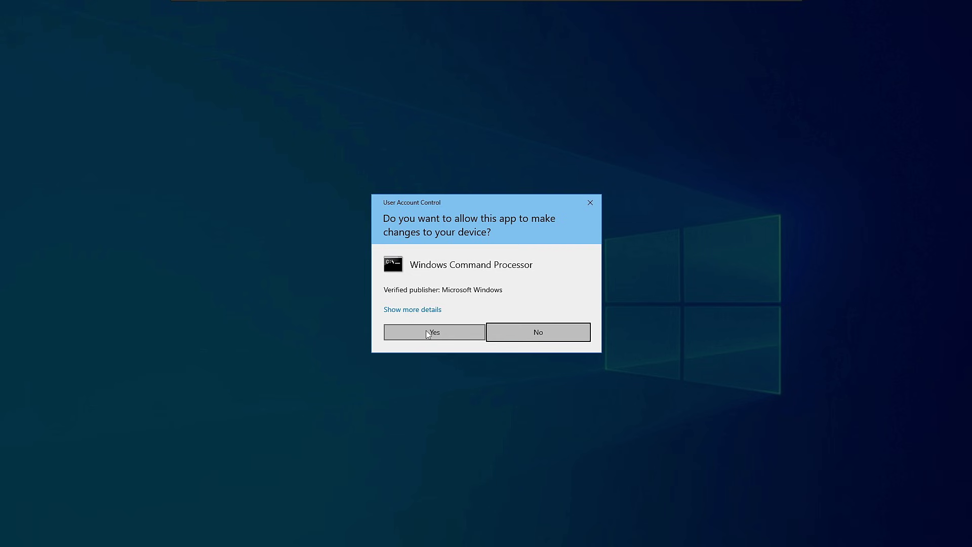
click(427, 333)
drag(316, 54, 707, 186)
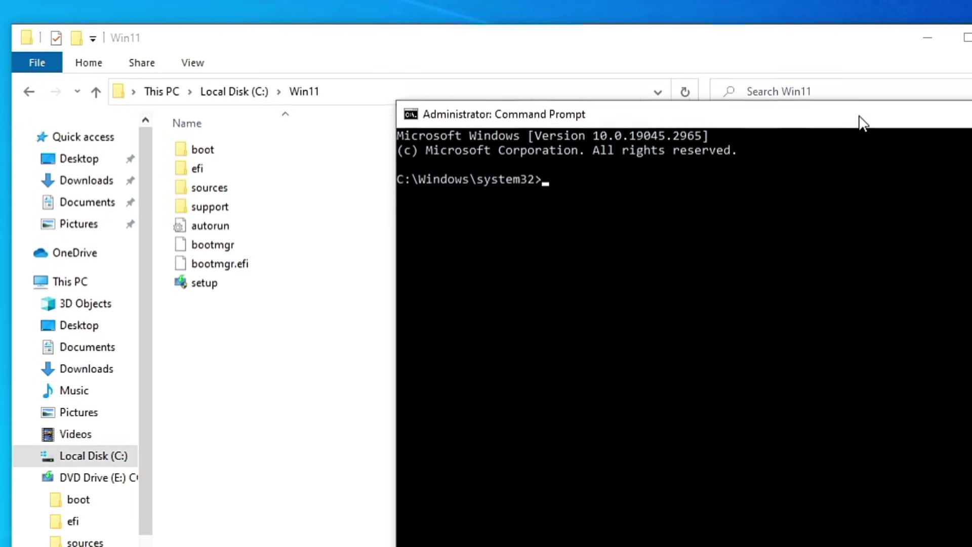
drag(860, 122, 830, 141)
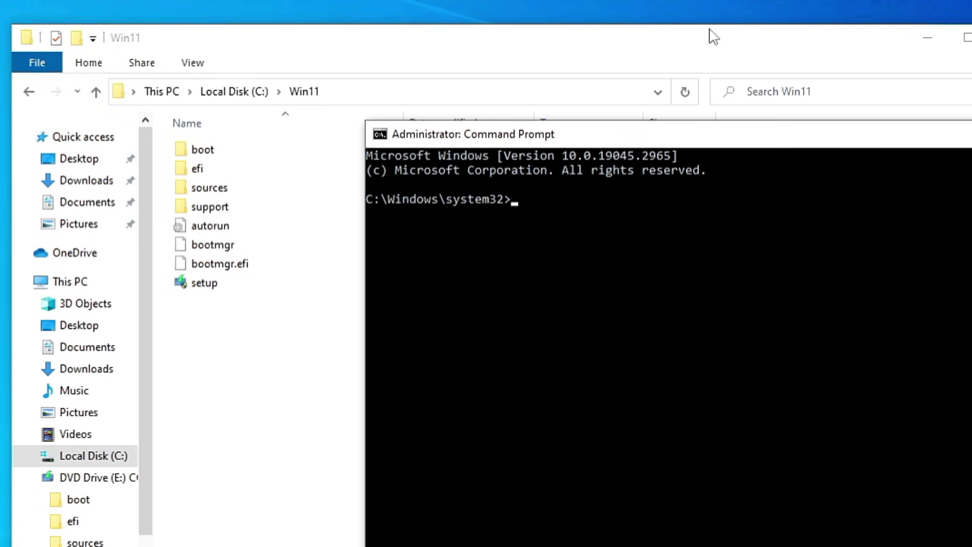
- Run C:\Win11\setup.exe /product server in the administrator Command Prompt
click(462, 92)
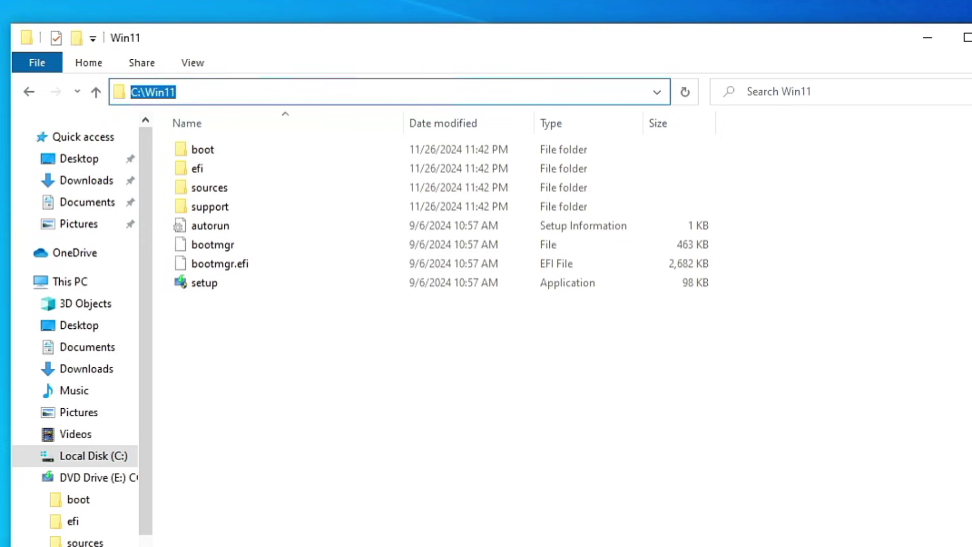
key(alt+Tab)
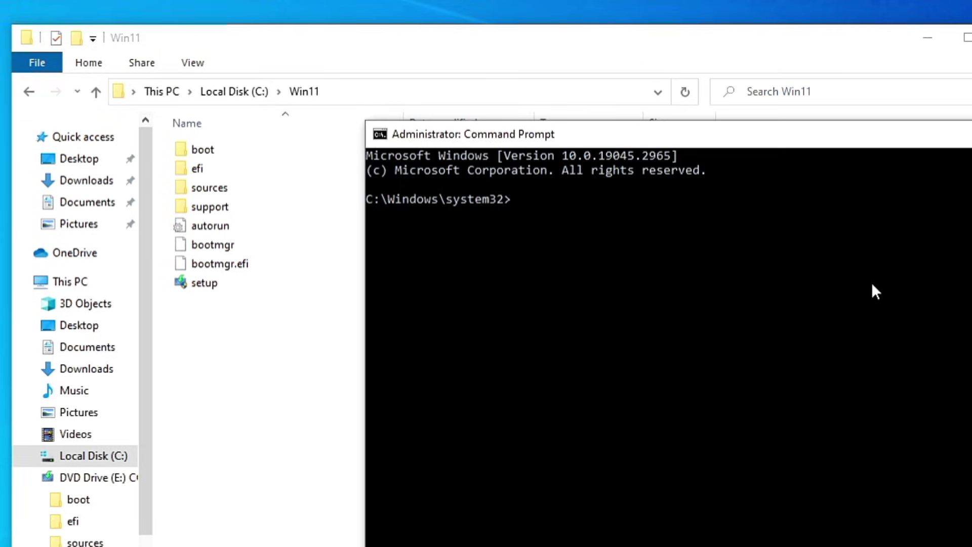
right_click(603, 215)
text(\Win11\)
text(set)
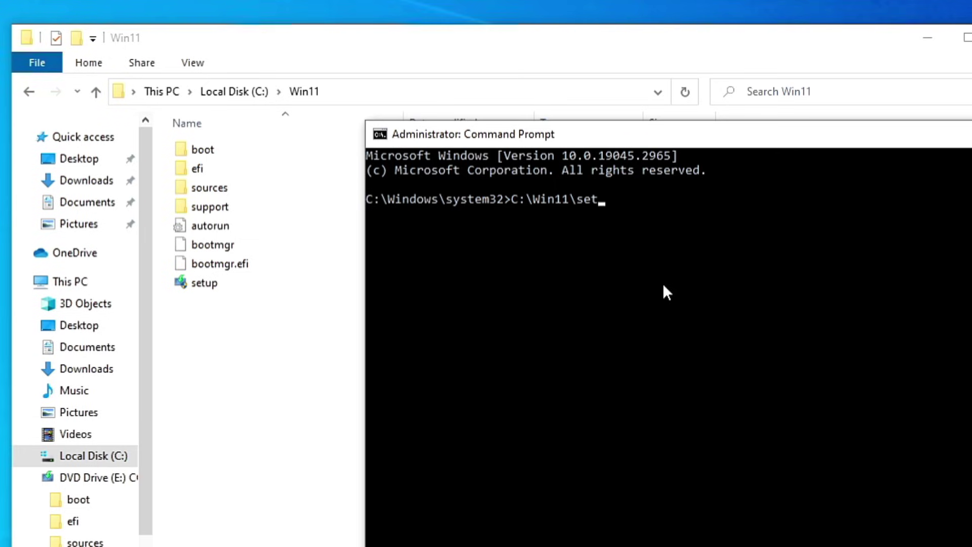
text(up.exe /product)
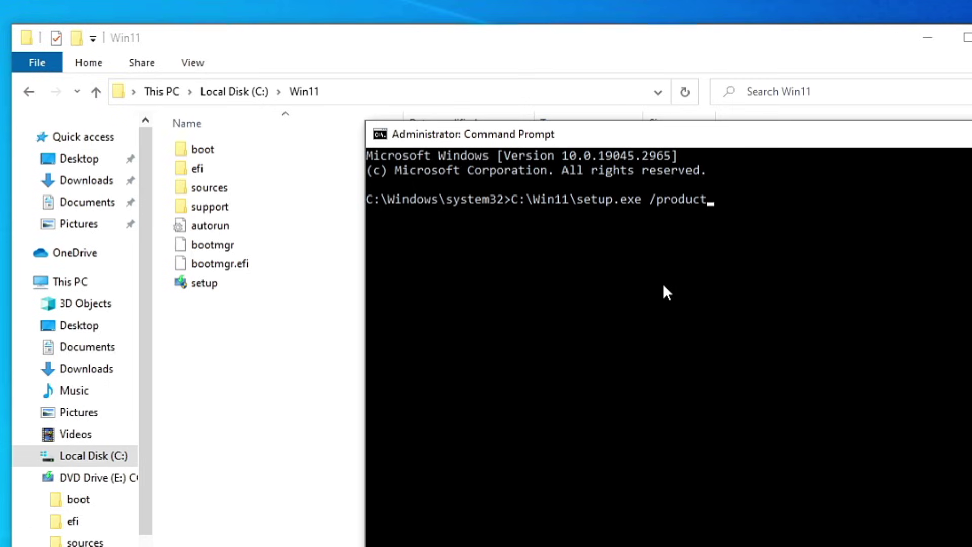
text( server)
key(Return)
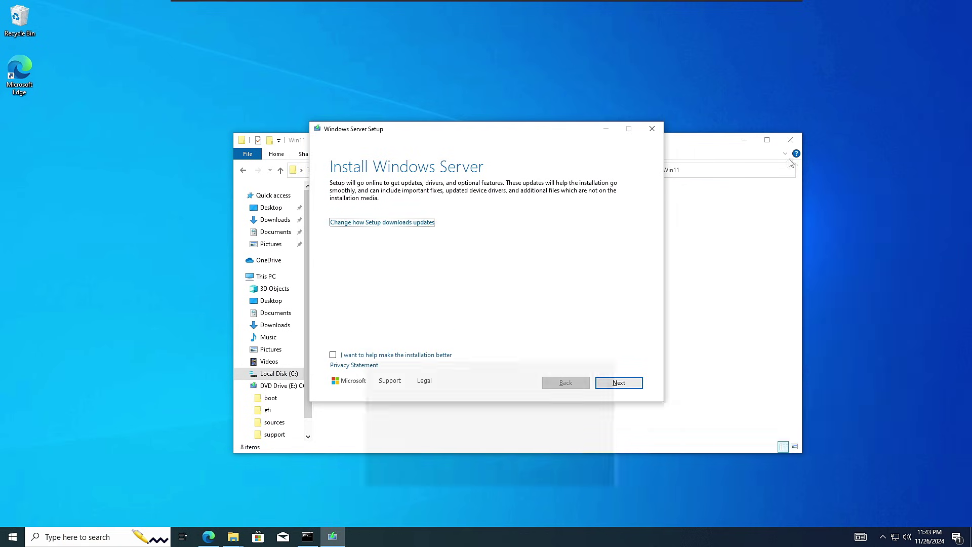
- Move the Win11 folder window aside and set Setup's update downloads to 'Not right now'
click(906, 41)
click(744, 142)
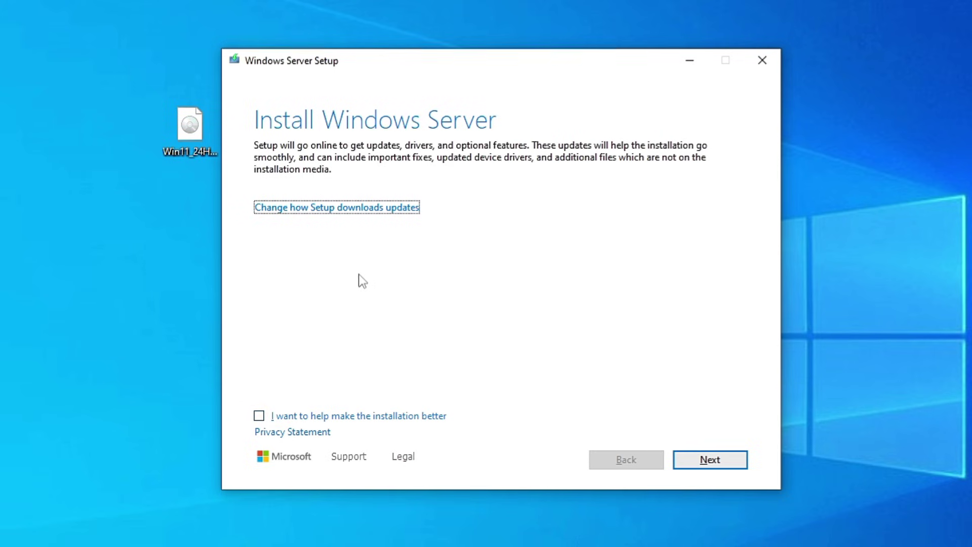
click(320, 219)
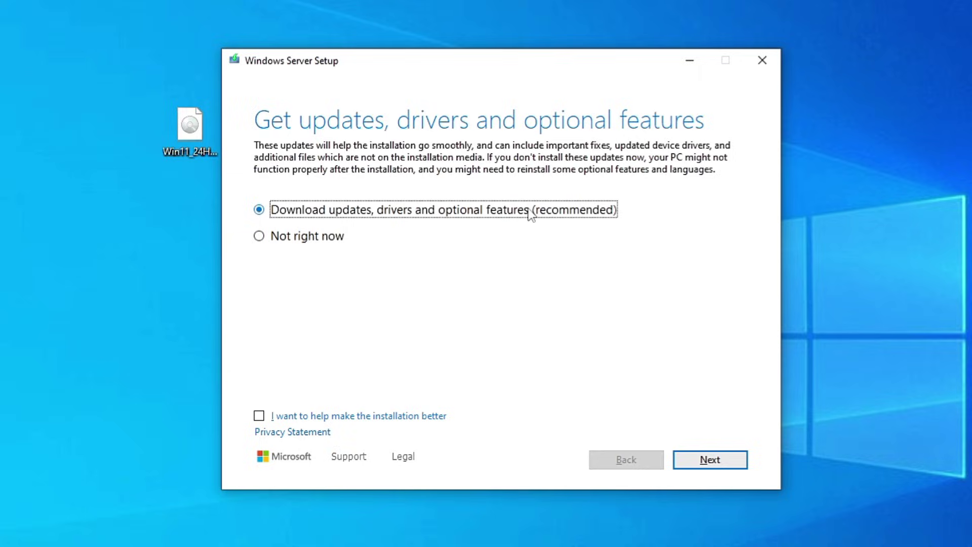
click(309, 246)
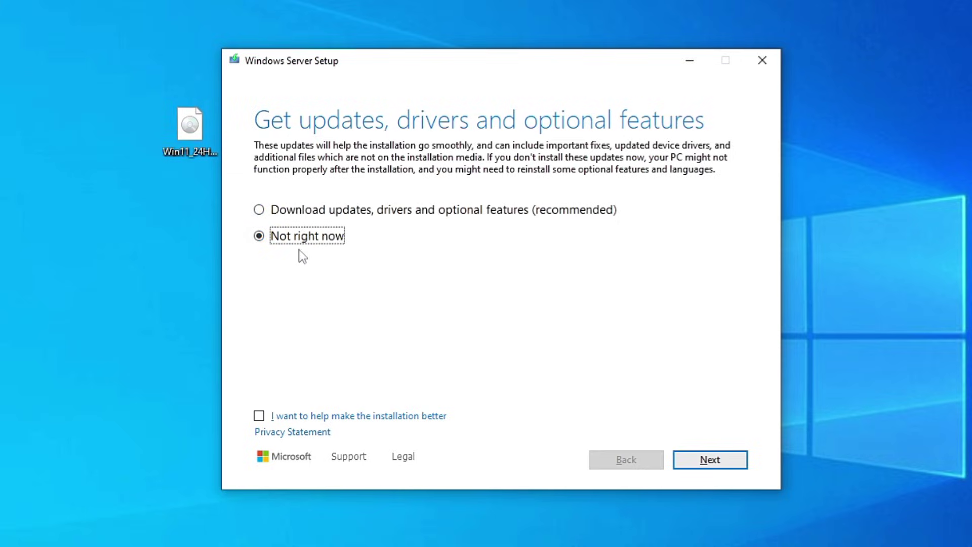
click(707, 463)
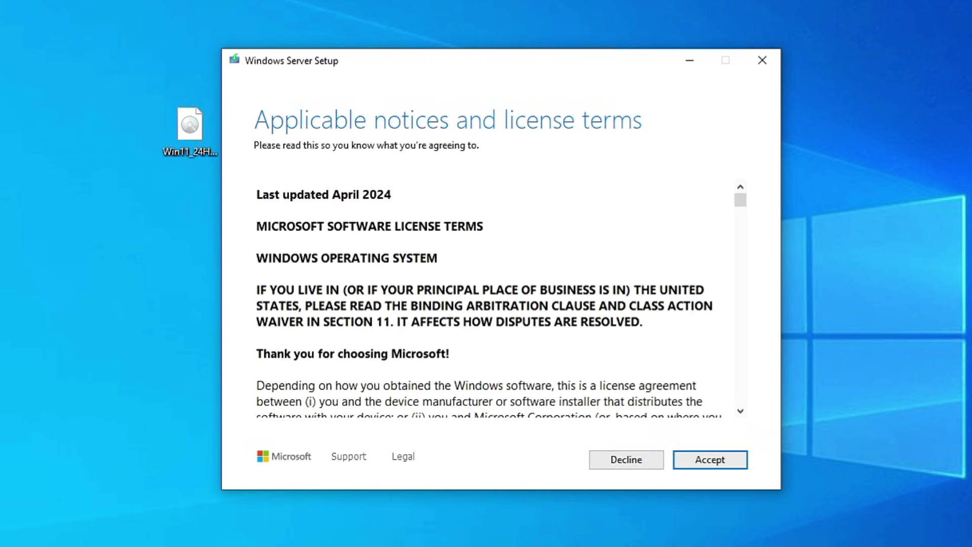
- Accept the license terms and keep files, settings, and apps for the upgrade
scroll(488, 298, down, 5)
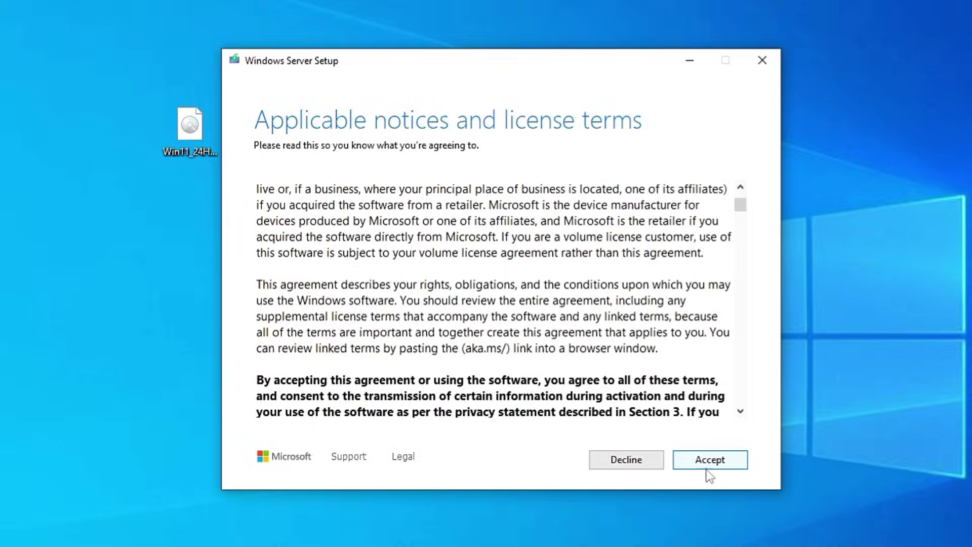
click(709, 464)
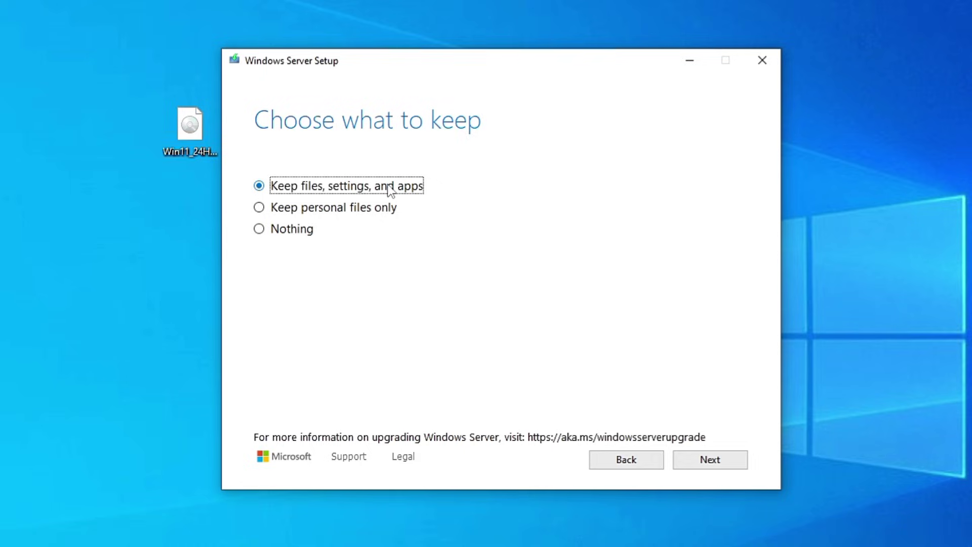
click(706, 465)
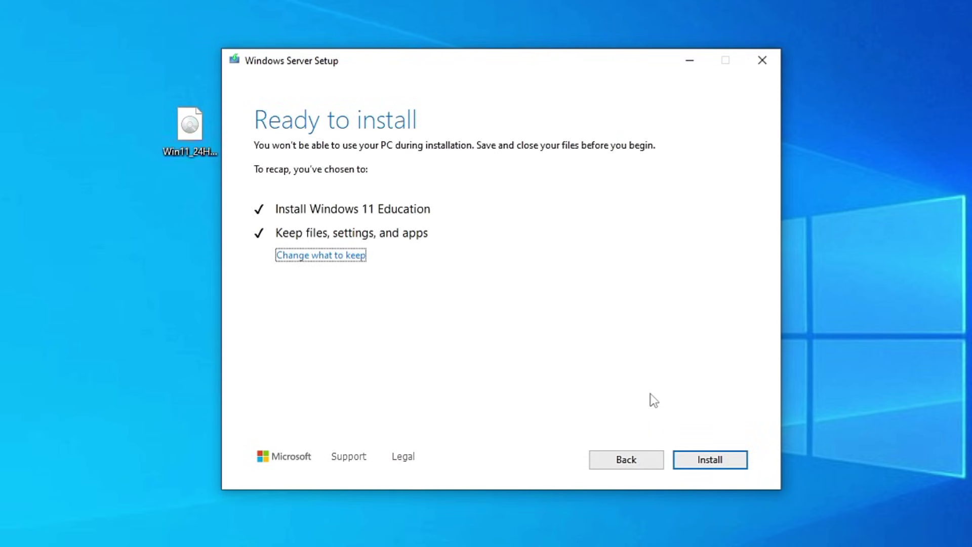
- Run the Windows 11 Education install, then browse to Local Disk (C:) and select Win11
click(707, 460)
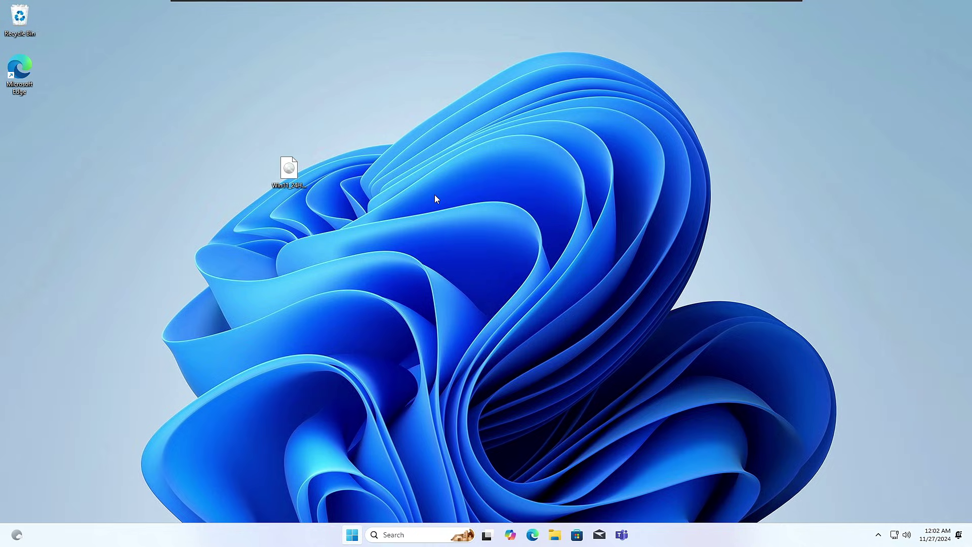
click(556, 535)
click(251, 372)
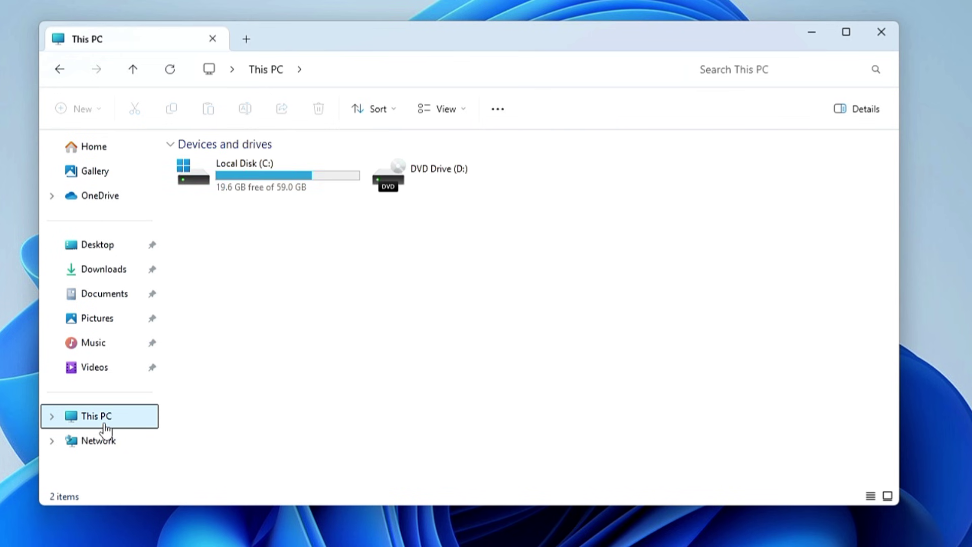
double_click(278, 172)
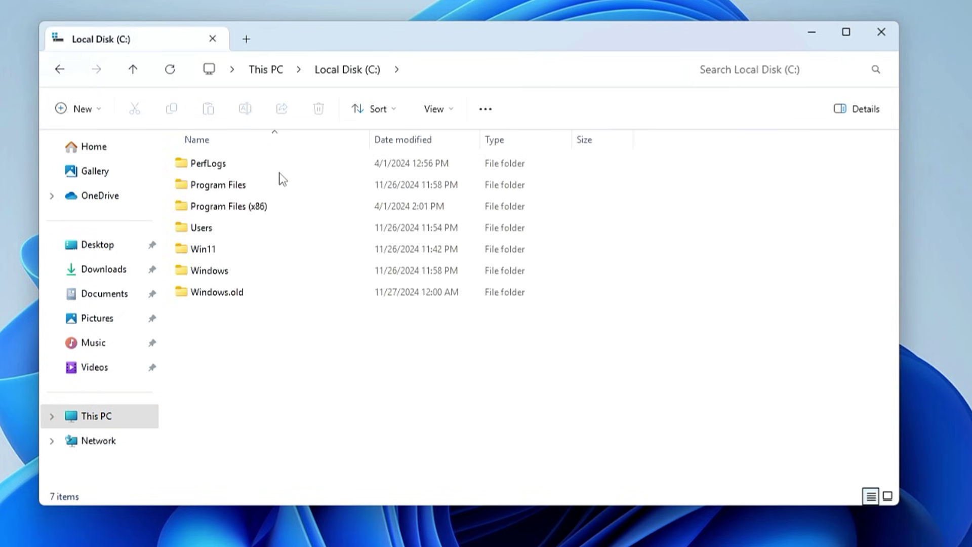
click(202, 259)
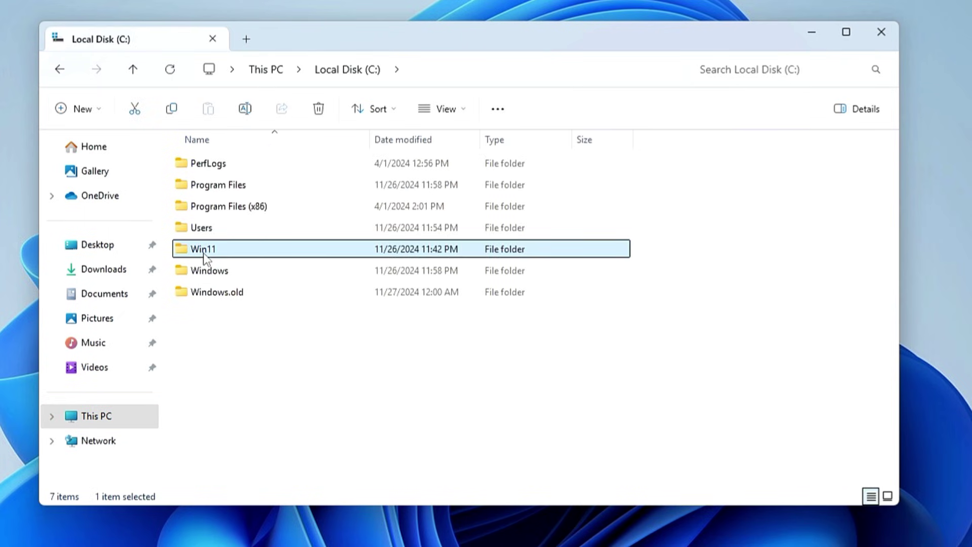